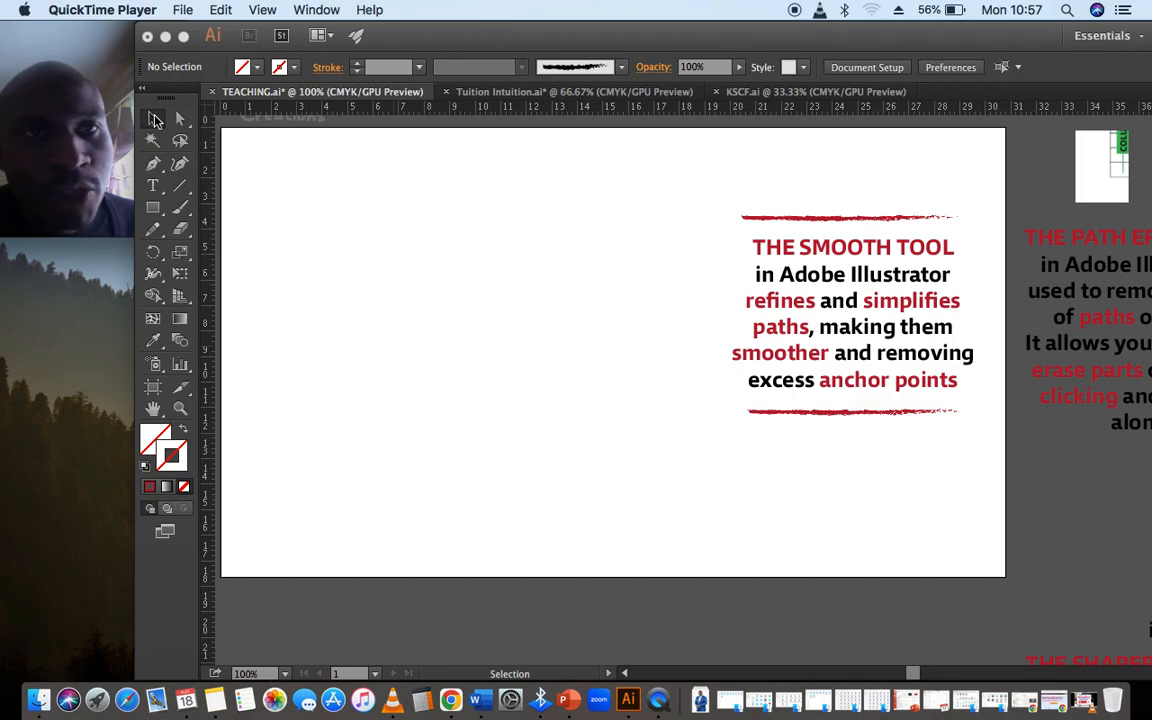
pyautogui.click(450, 219)
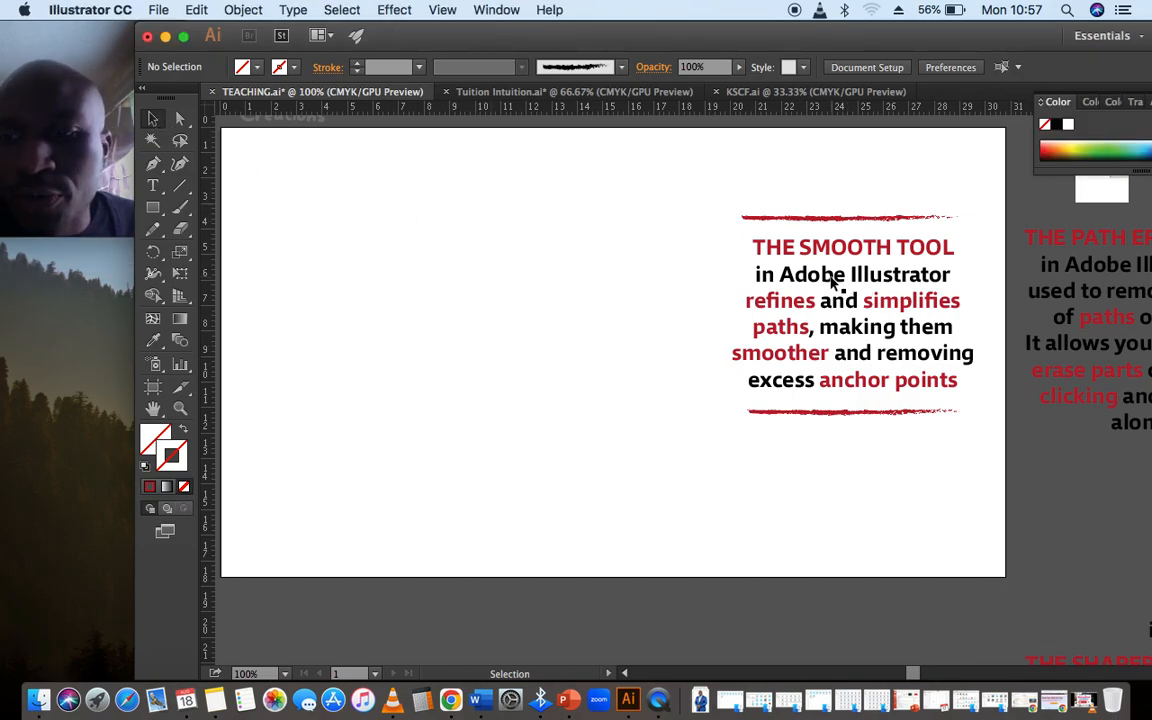
pyautogui.press('XF86AudioRaiseVolume')
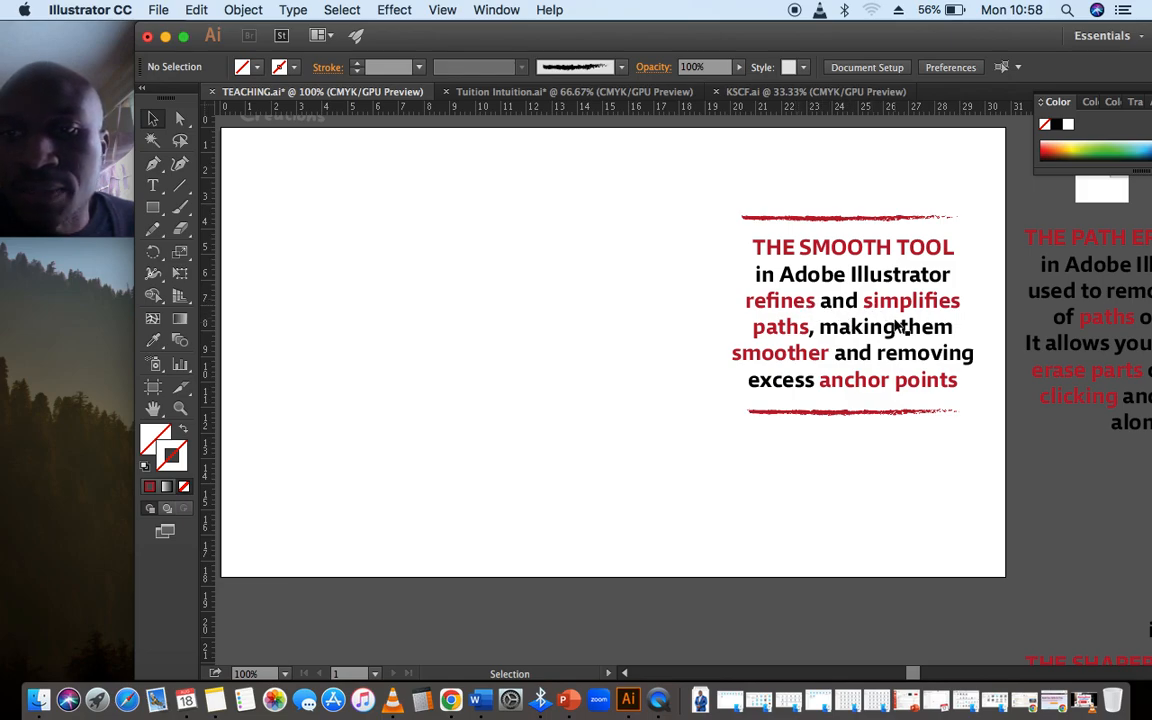
pyautogui.click(153, 229)
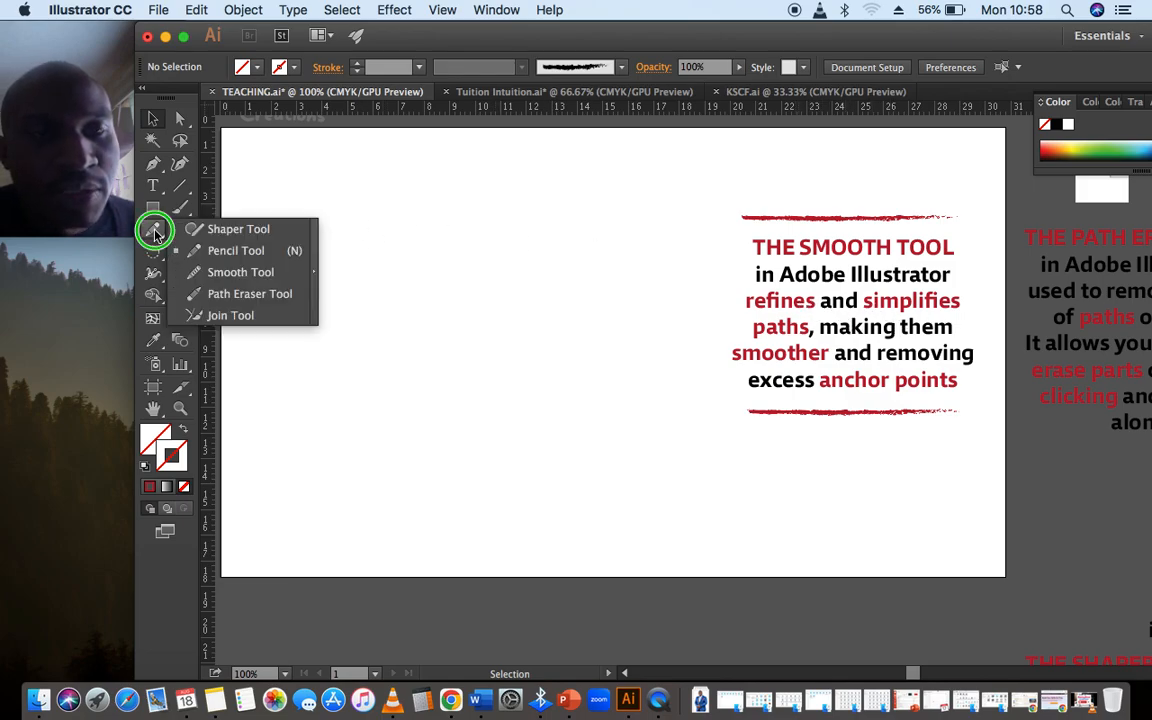
pyautogui.click(222, 270)
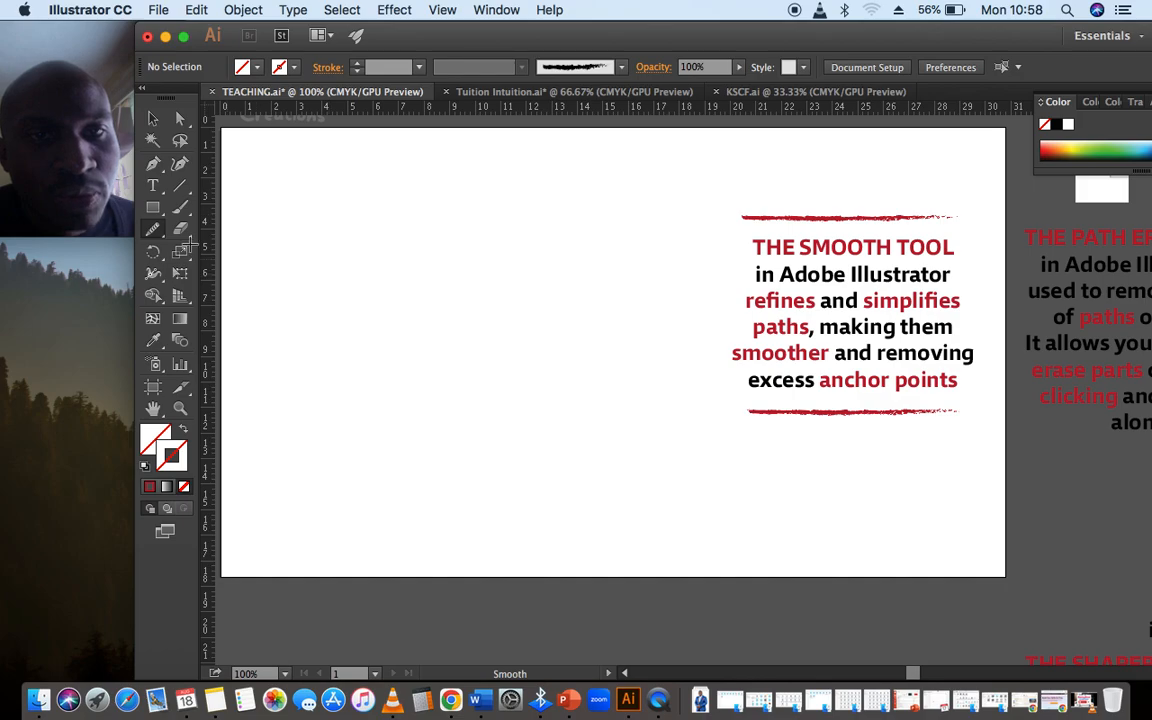
pyautogui.click(154, 229)
pyautogui.click(238, 272)
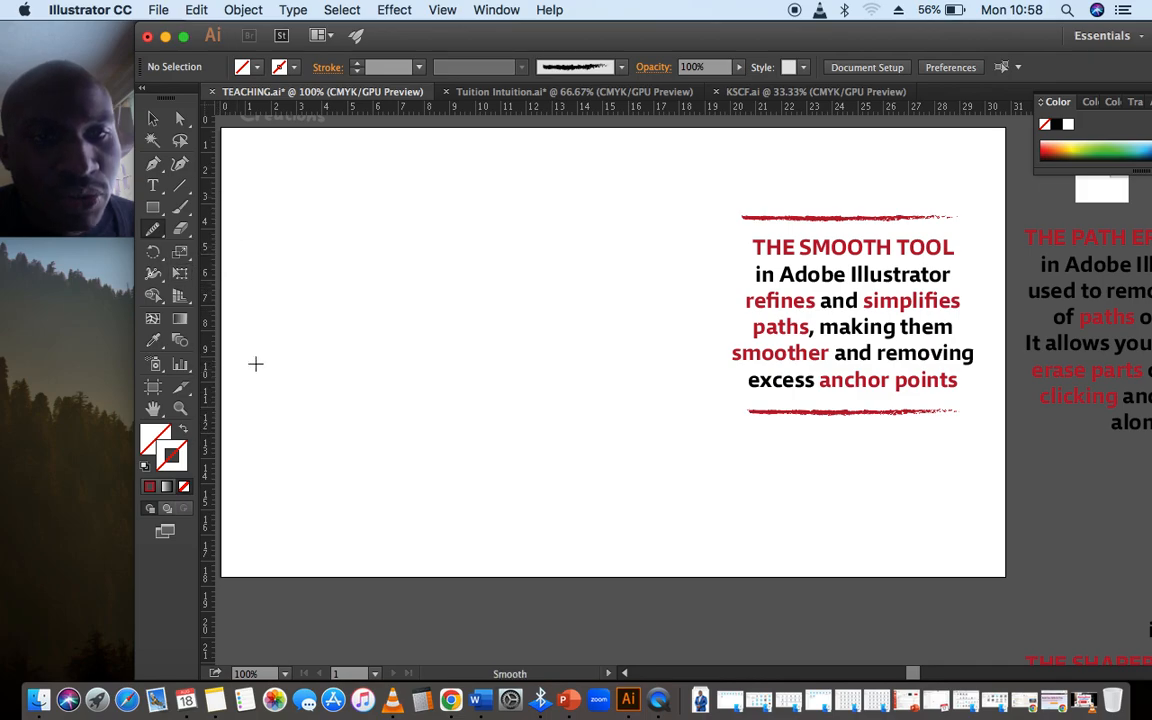
# Choose the Pencil tool and set the stroke colour to black
pyautogui.click(154, 229)
pyautogui.click(237, 251)
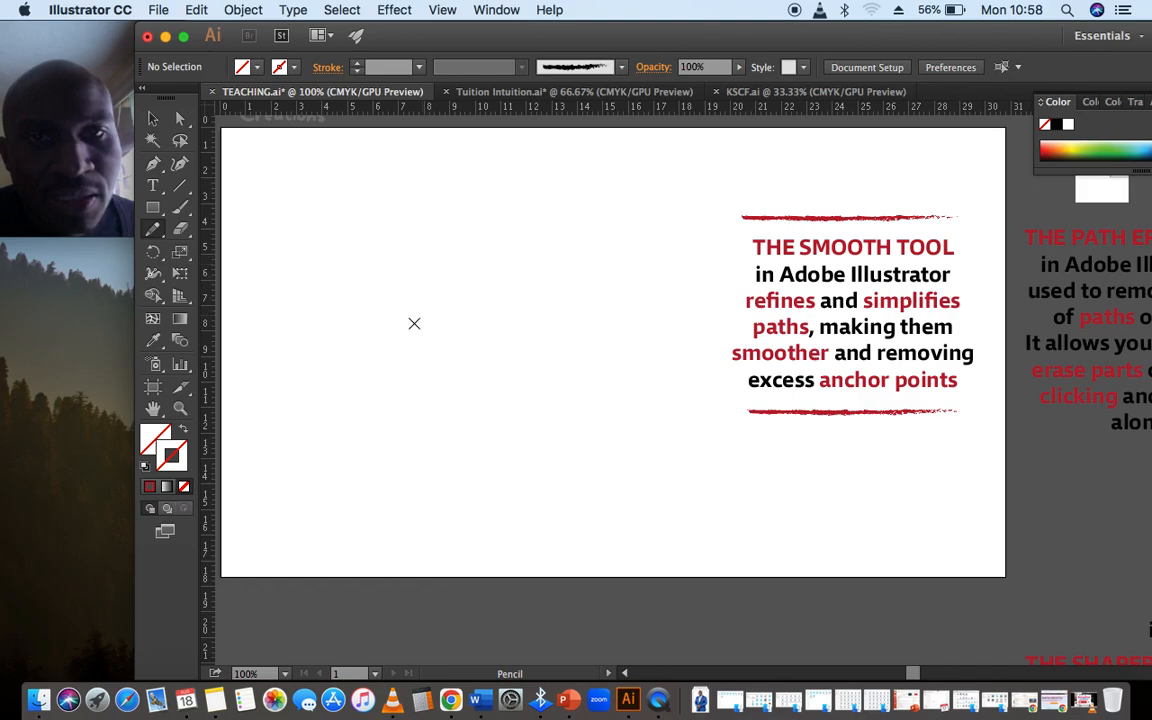
pyautogui.click(149, 487)
pyautogui.click(288, 66)
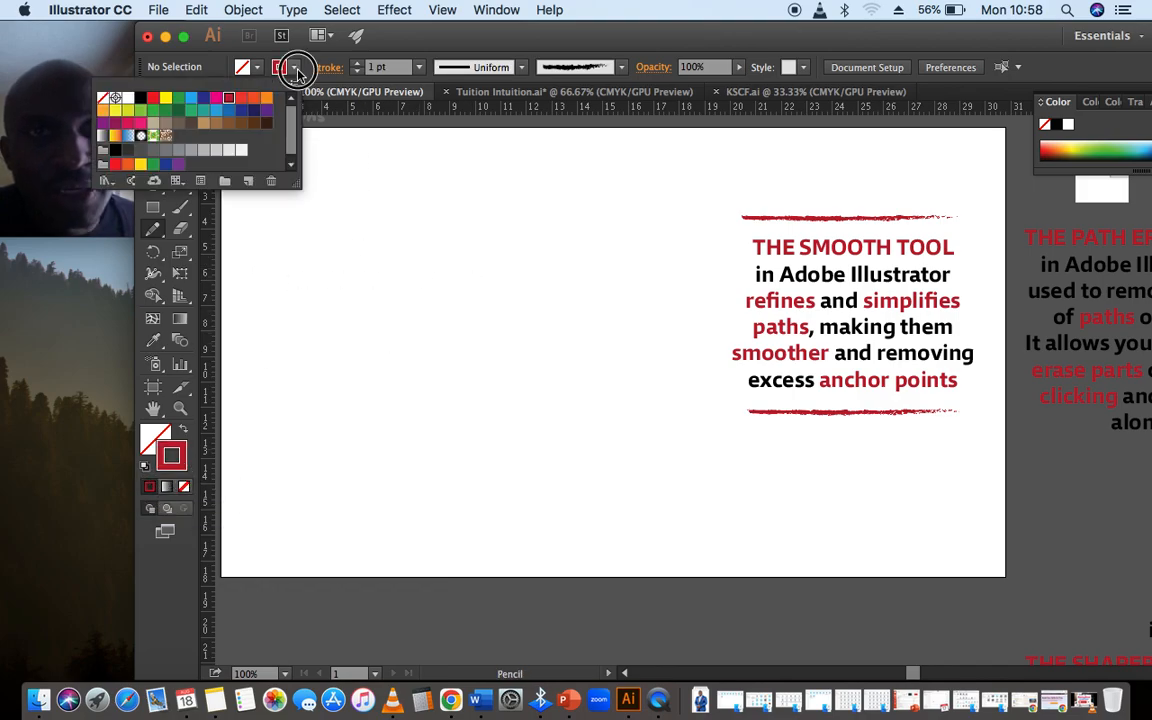
pyautogui.click(141, 99)
pyautogui.click(265, 208)
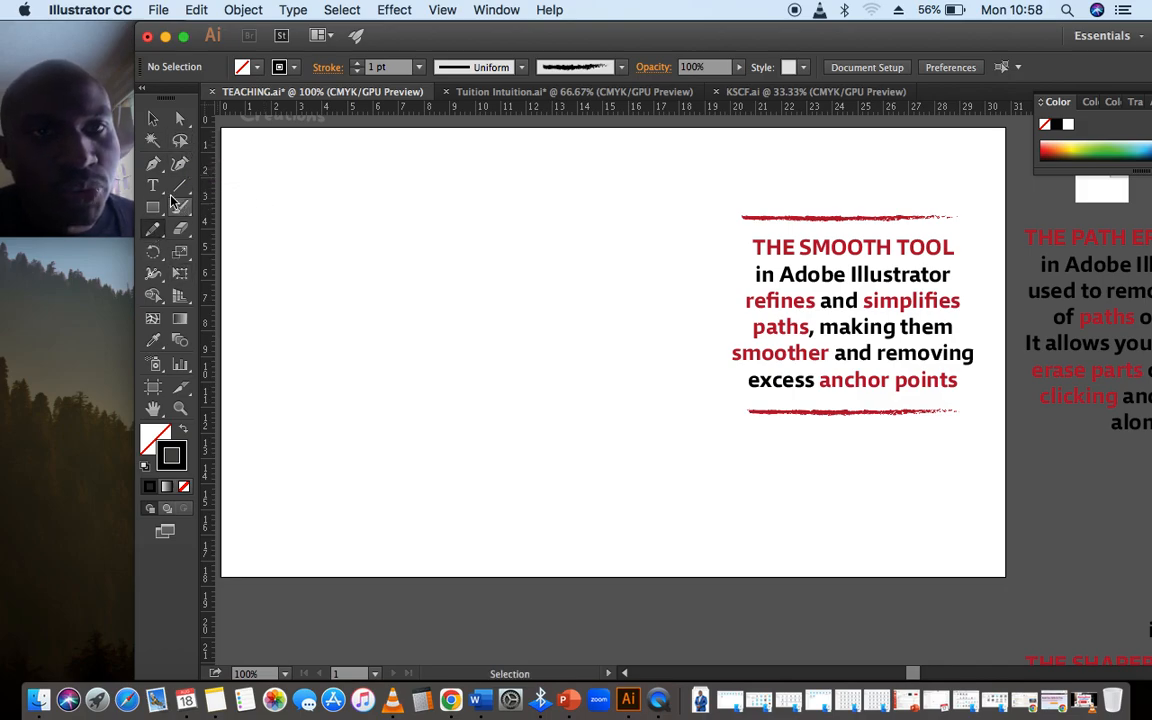
pyautogui.click(158, 229)
pyautogui.moveTo(450, 212)
pyautogui.mouseDown()
pyautogui.moveTo(332, 403)
pyautogui.moveTo(549, 370)
pyautogui.moveTo(571, 282)
pyautogui.moveTo(516, 213)
pyautogui.moveTo(464, 259)
pyautogui.moveTo(452, 211)
pyautogui.mouseUp()
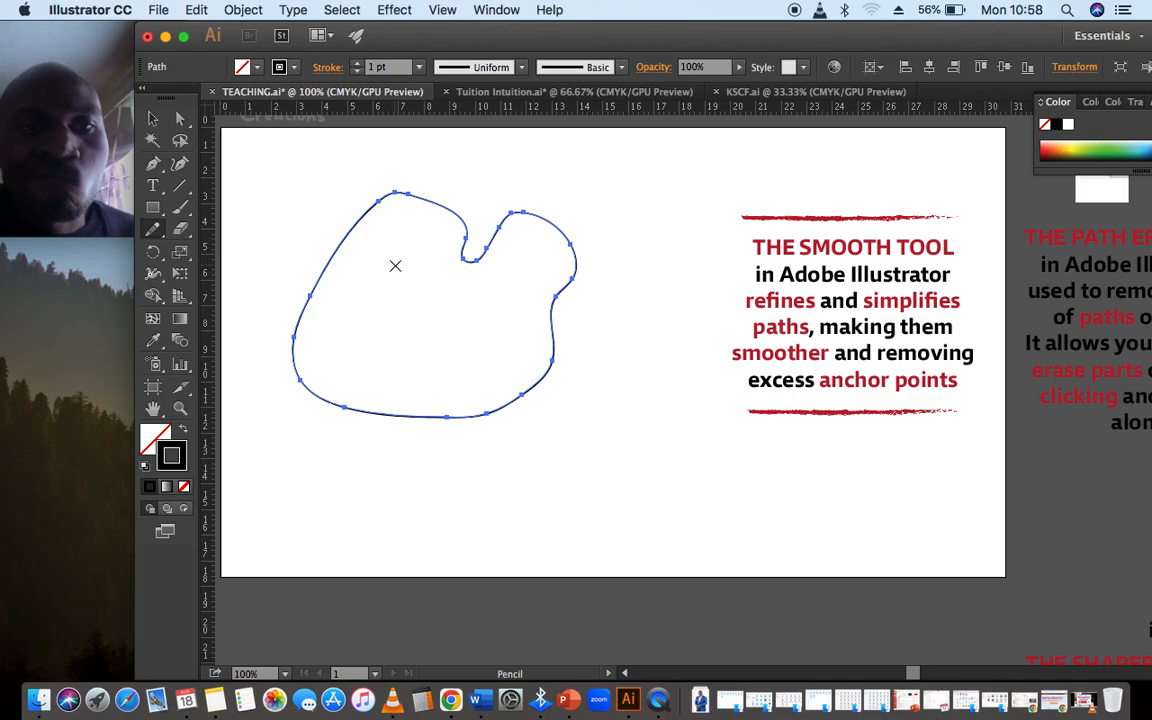
pyautogui.click(152, 118)
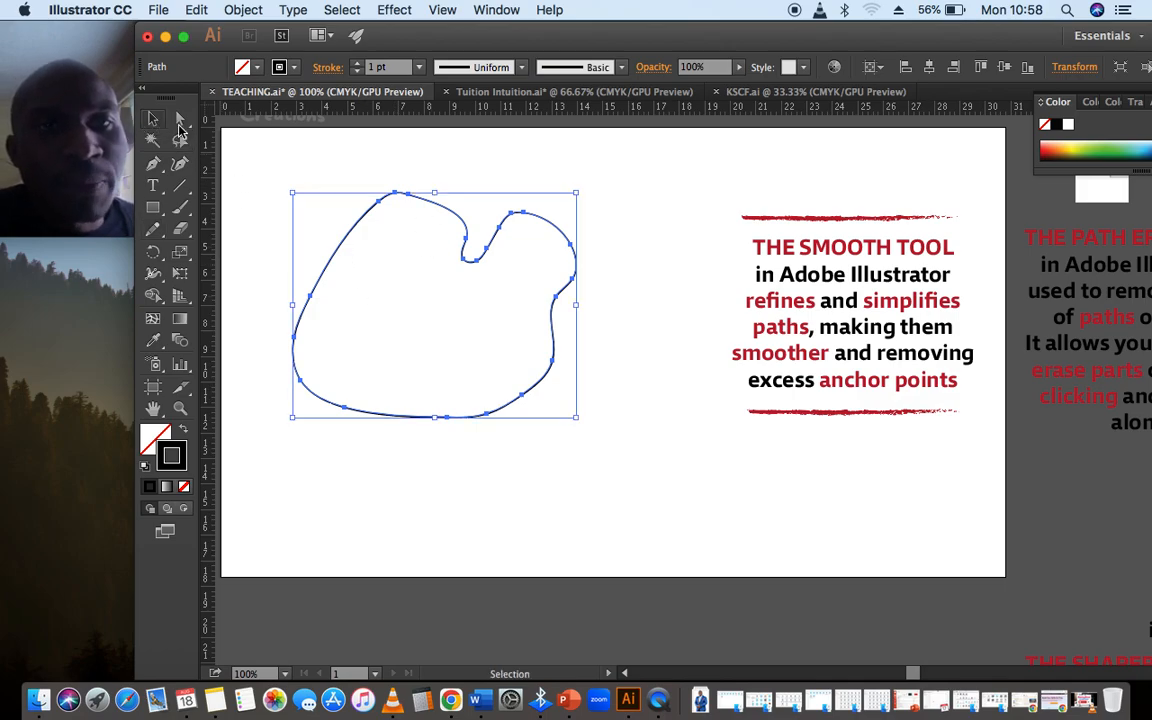
pyautogui.press('Delete')
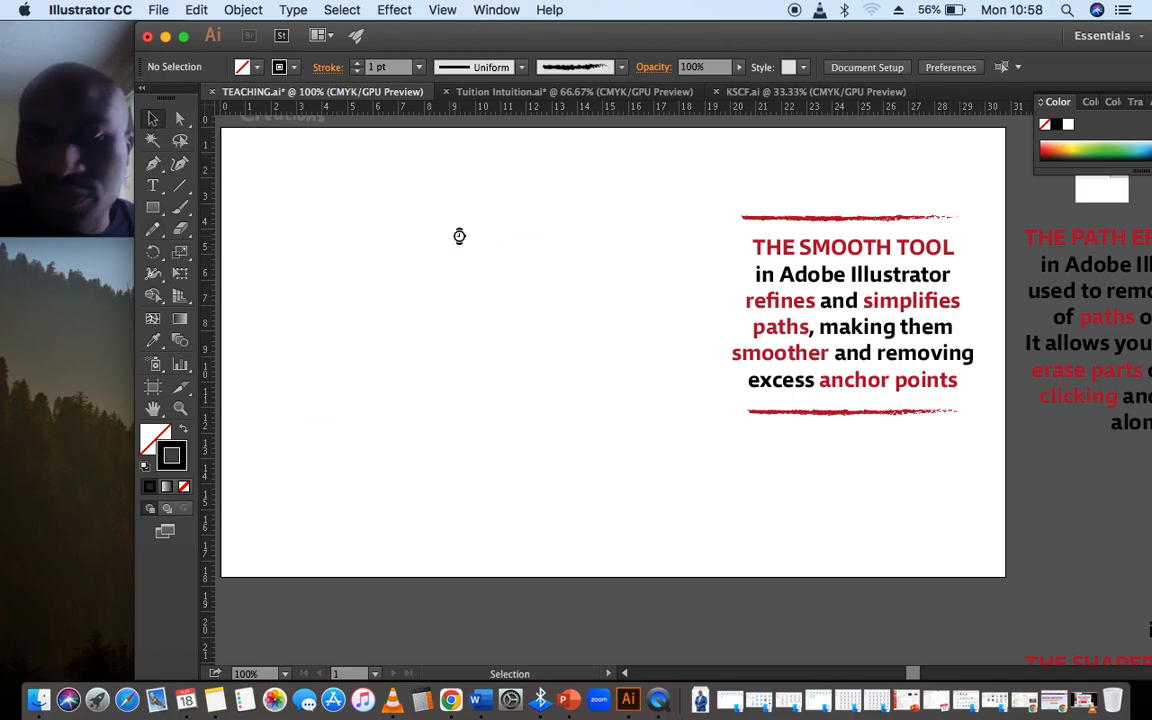
# Draw a closed freehand outline with two ear-like loops on the artboard's empty area and refine its contour with the Smooth tool
pyautogui.click(152, 229)
pyautogui.moveTo(475, 258)
pyautogui.mouseDown()
pyautogui.moveTo(289, 295)
pyautogui.moveTo(355, 410)
pyautogui.moveTo(431, 435)
pyautogui.moveTo(555, 427)
pyautogui.moveTo(577, 338)
pyautogui.moveTo(572, 286)
pyautogui.moveTo(625, 235)
pyautogui.moveTo(581, 209)
pyautogui.moveTo(544, 290)
pyautogui.moveTo(497, 297)
pyautogui.moveTo(509, 208)
pyautogui.moveTo(488, 200)
pyautogui.moveTo(472, 283)
pyautogui.mouseUp()
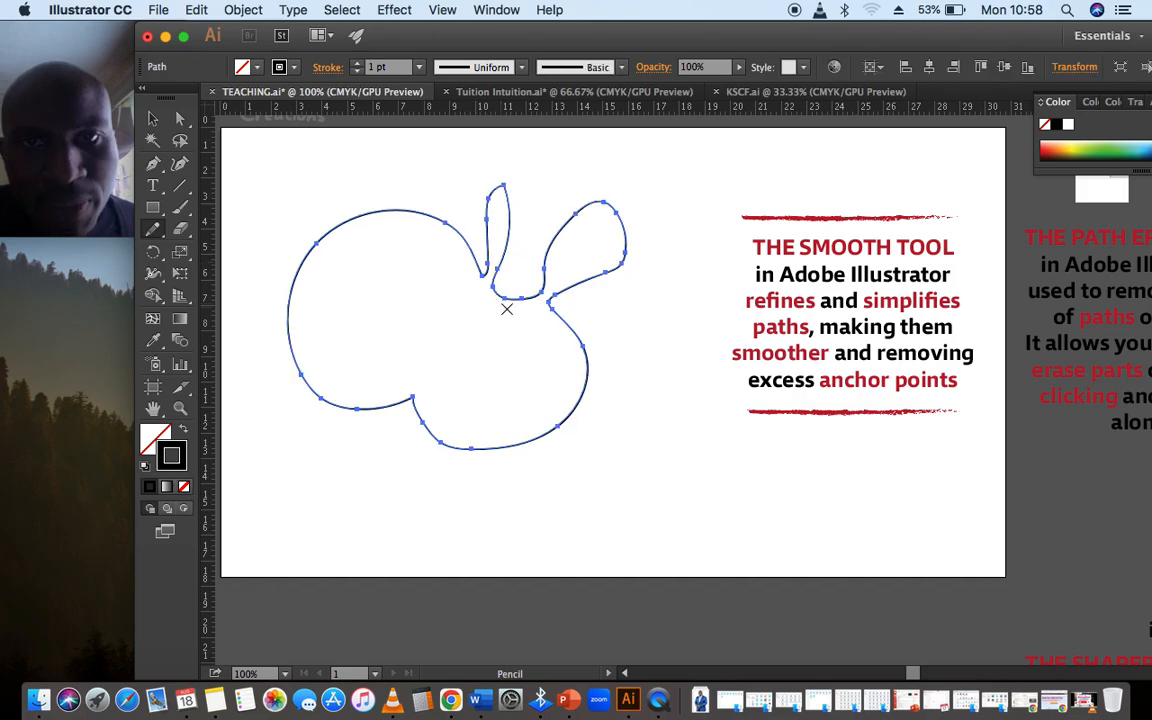
pyautogui.click(152, 228)
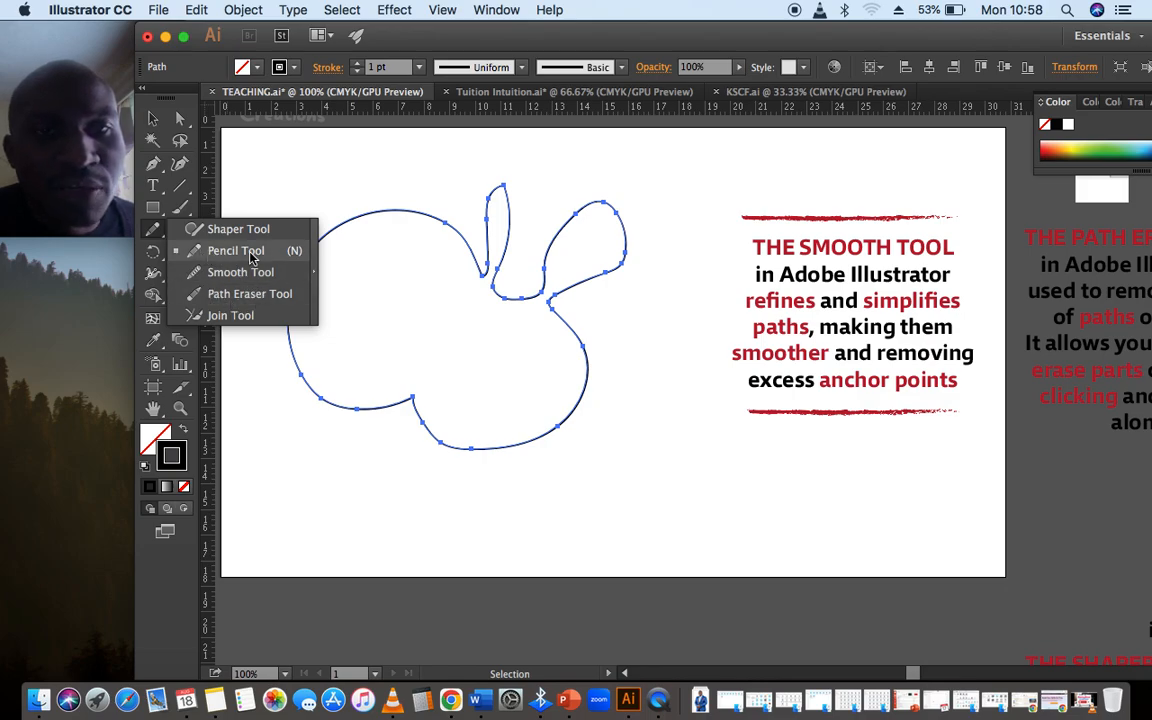
pyautogui.click(250, 276)
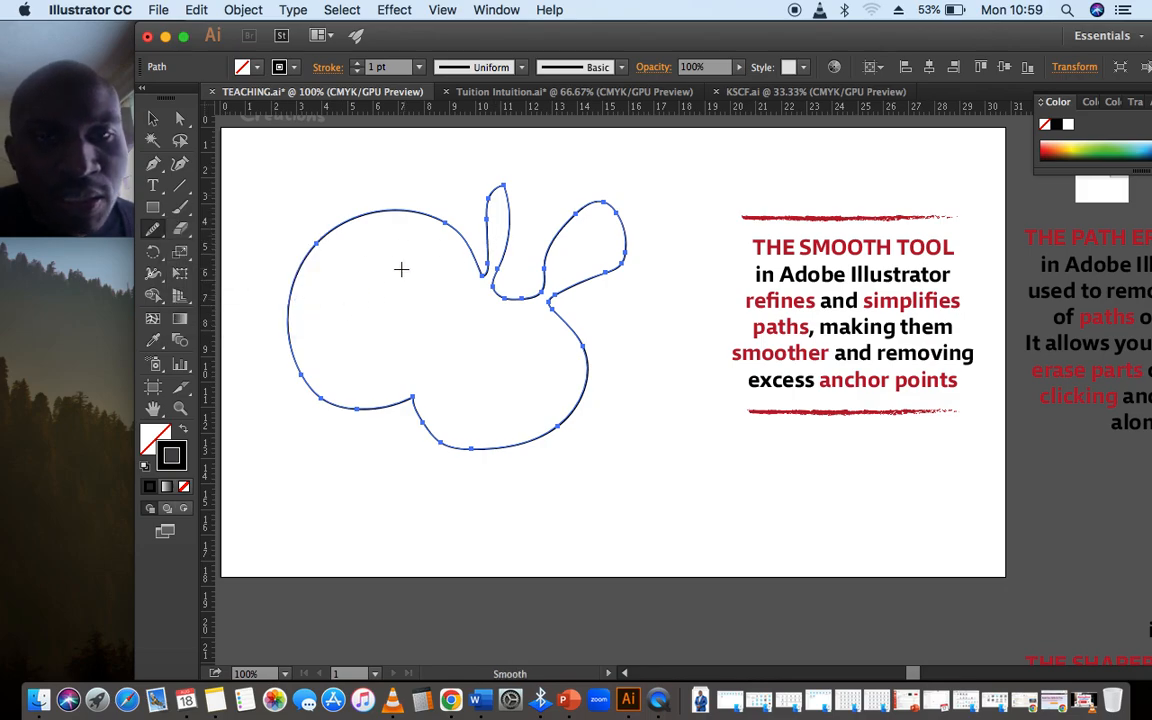
pyautogui.moveTo(303, 261)
pyautogui.mouseDown()
pyautogui.moveTo(441, 276)
pyautogui.moveTo(481, 196)
pyautogui.moveTo(504, 209)
pyautogui.moveTo(503, 186)
pyautogui.moveTo(518, 286)
pyautogui.moveTo(561, 184)
pyautogui.moveTo(617, 235)
pyautogui.moveTo(616, 258)
pyautogui.moveTo(589, 288)
pyautogui.moveTo(607, 209)
pyautogui.moveTo(603, 266)
pyautogui.moveTo(620, 254)
pyautogui.moveTo(587, 381)
pyautogui.moveTo(525, 431)
pyautogui.moveTo(432, 421)
pyautogui.moveTo(470, 451)
pyautogui.mouseUp()
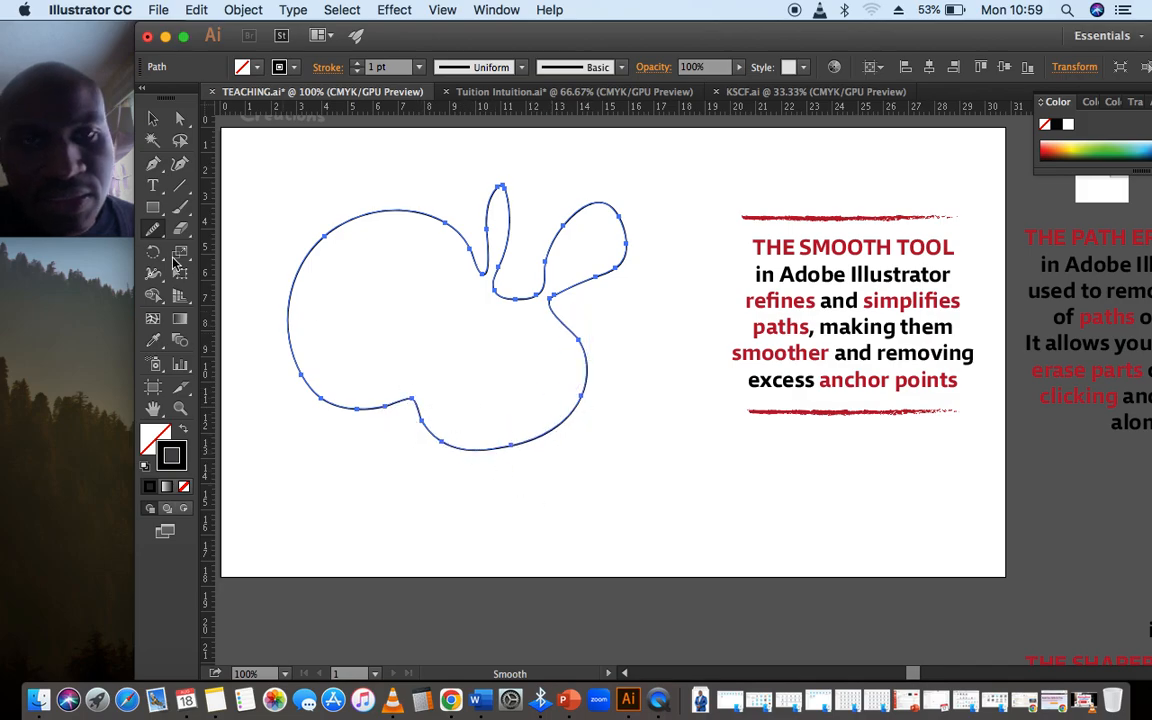
# Pull the anchor point at the outline's lower notch downward into a sharp spike with the Direct Selection tool
pyautogui.click(180, 118)
pyautogui.moveTo(407, 395); pyautogui.dragTo(417, 475)
pyautogui.moveTo(411, 402); pyautogui.dragTo(401, 452)
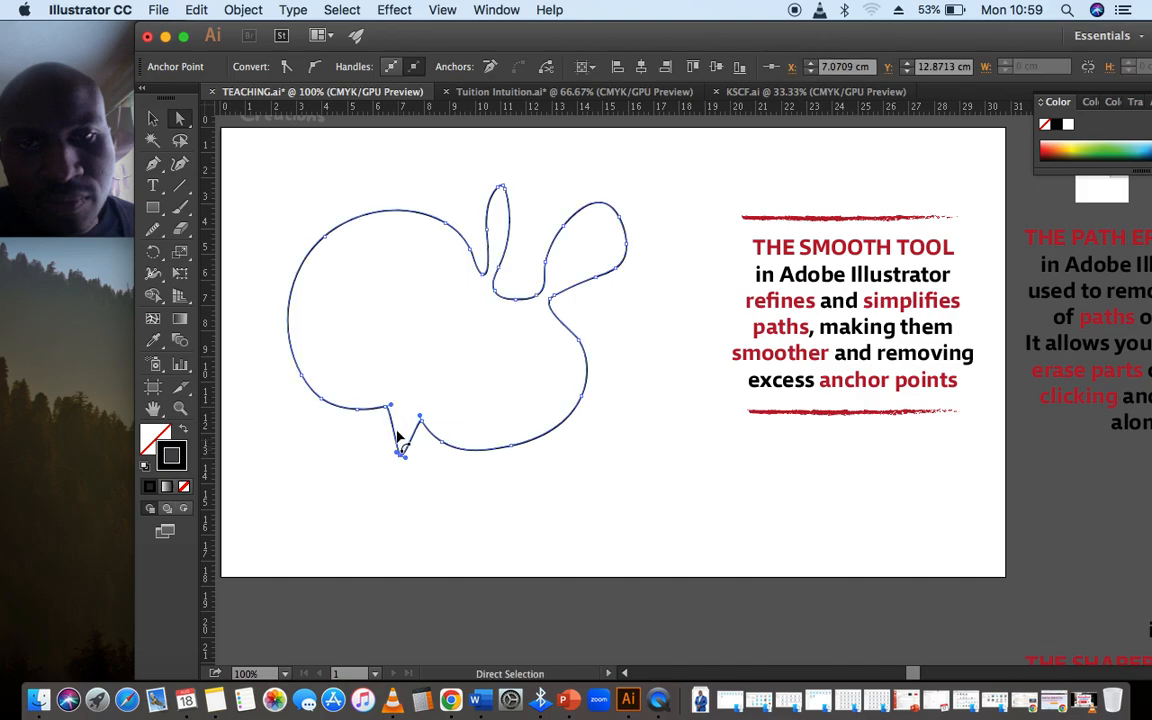
# Smooth the corner where the downward spike meets the curve of the outline's lower edge
pyautogui.click(152, 229)
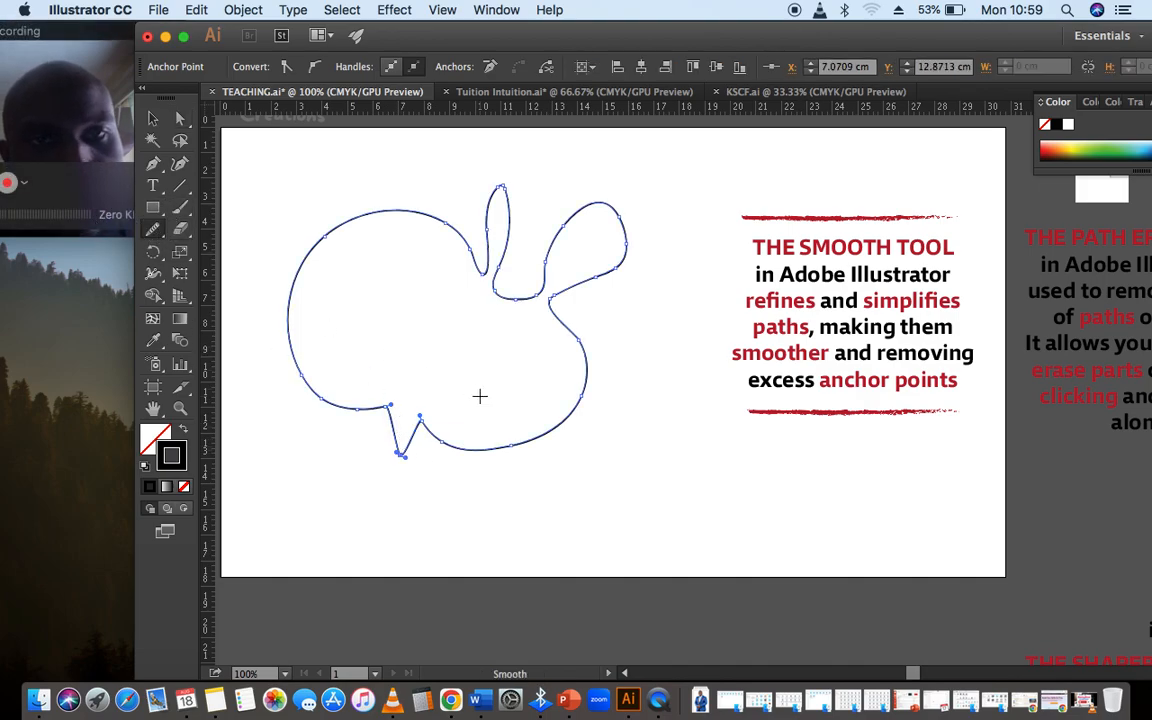
pyautogui.click(100, 97)
pyautogui.click(424, 45)
pyautogui.click(391, 414)
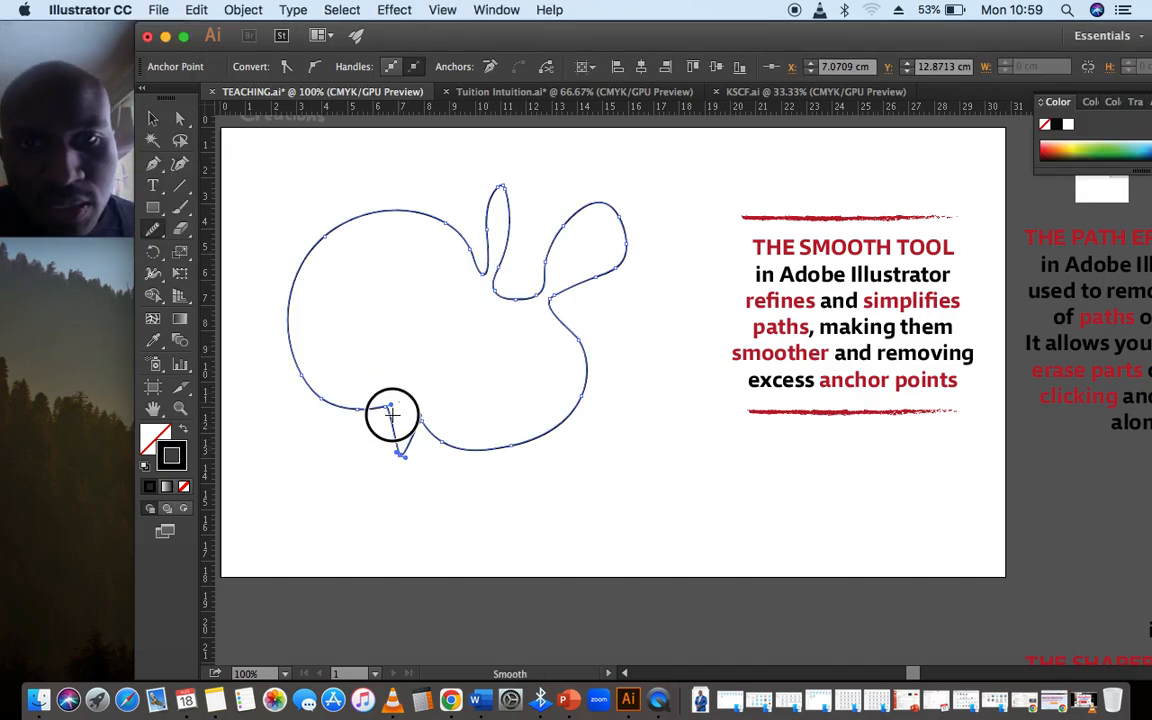
pyautogui.moveTo(431, 405); pyautogui.dragTo(450, 448)
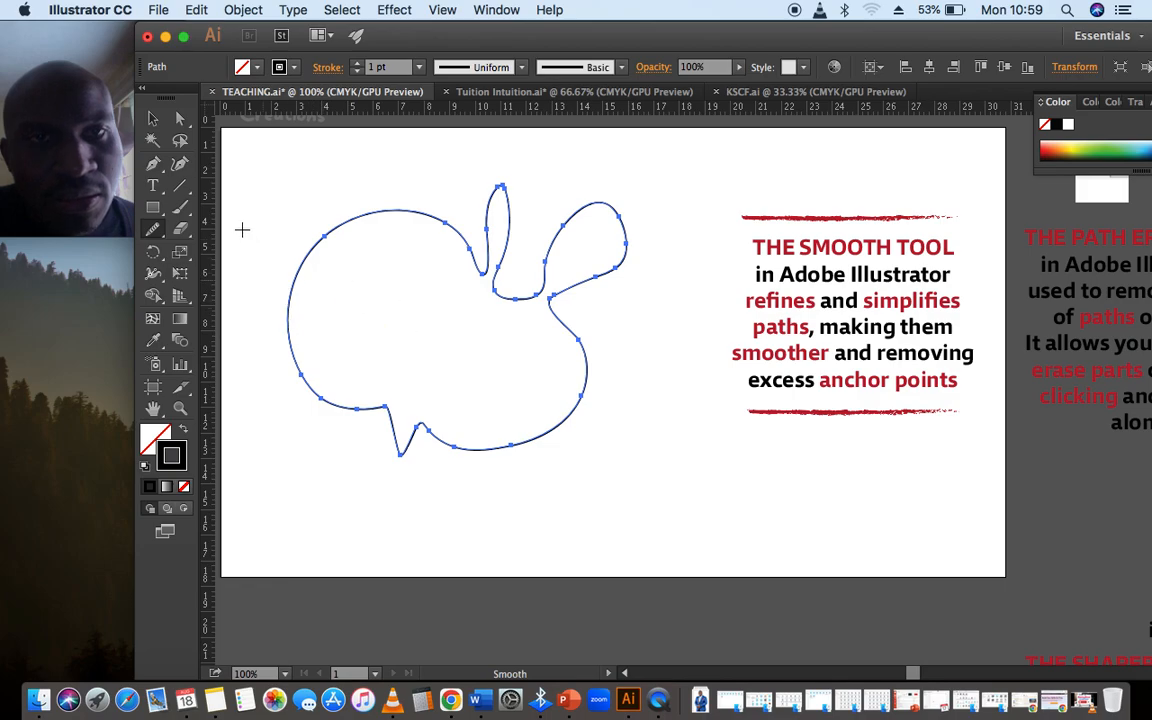
# Delete the whole outline with the ear-like loops from the artboard
pyautogui.click(152, 121)
pyautogui.moveTo(386, 160); pyautogui.dragTo(591, 380)
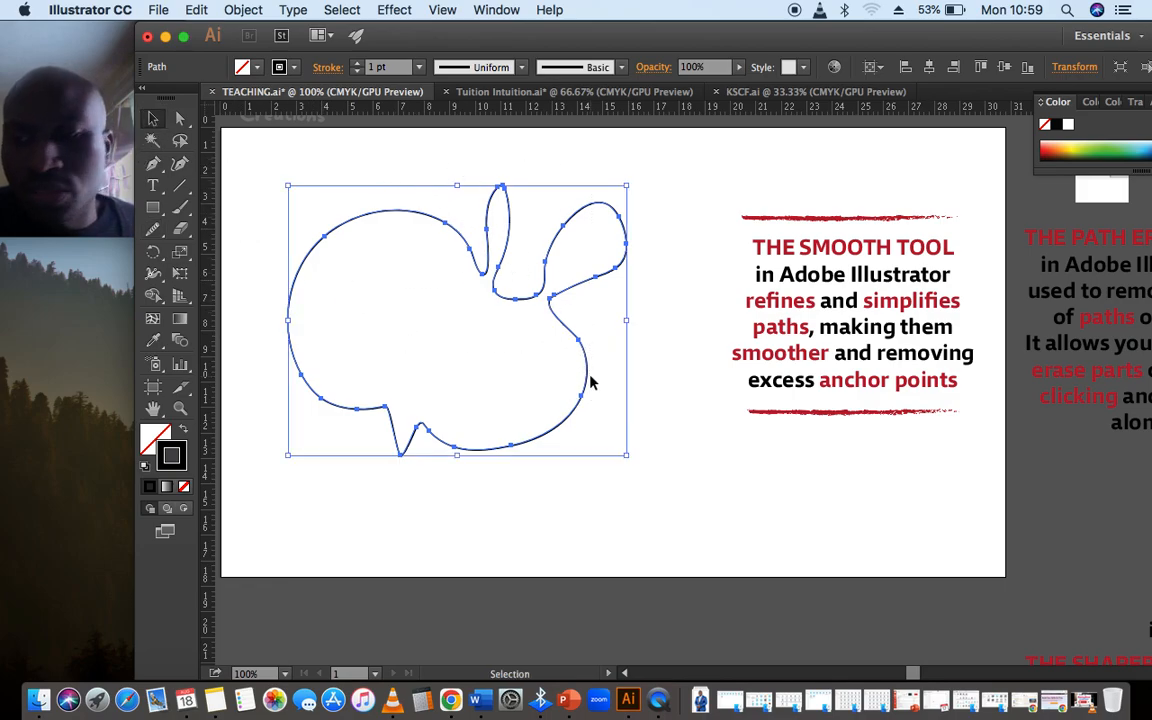
pyautogui.press('Delete')
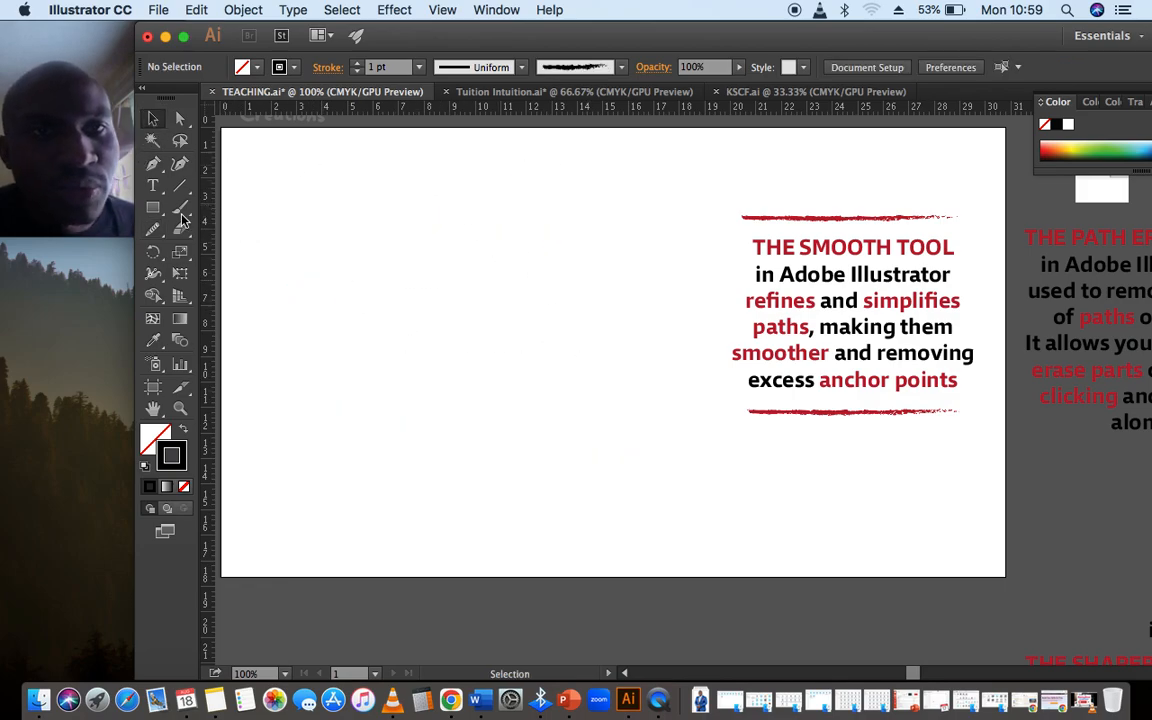
# Draw a closed leaf-like outline with a small hooked notch along its upper edge using the Pencil tool
pyautogui.moveTo(153, 228); pyautogui.dragTo(238, 286)
pyautogui.click(236, 250)
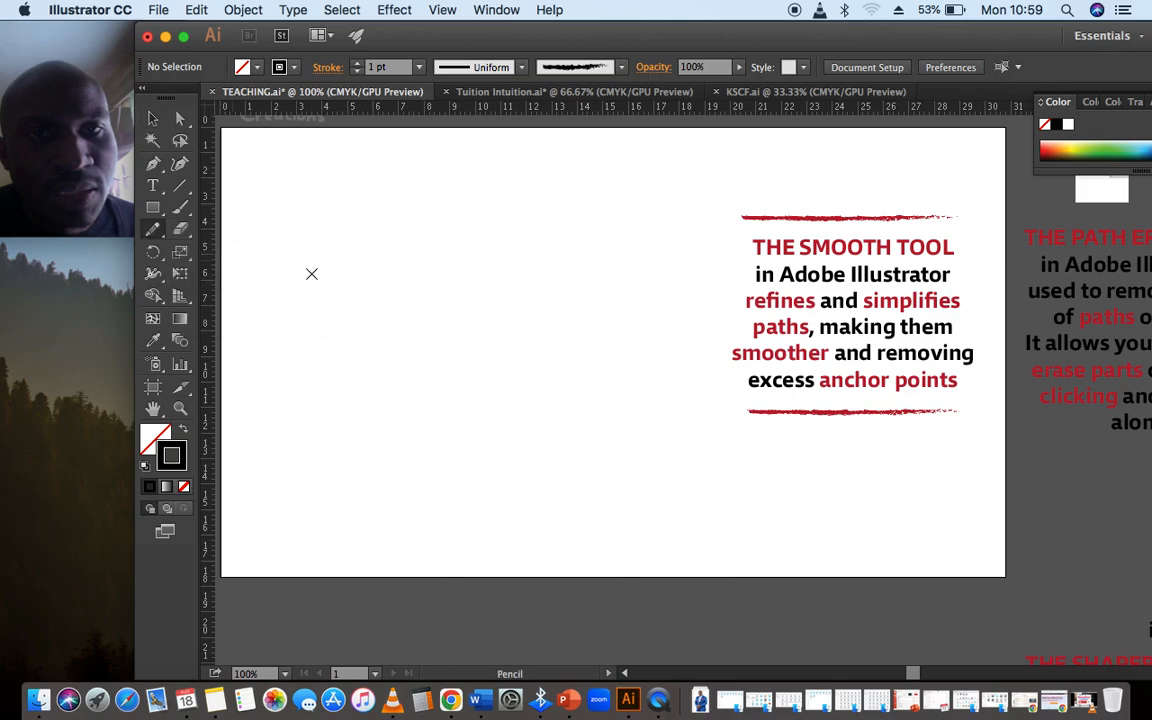
pyautogui.moveTo(532, 204)
pyautogui.mouseDown()
pyautogui.moveTo(407, 197)
pyautogui.moveTo(350, 252)
pyautogui.moveTo(320, 346)
pyautogui.moveTo(319, 408)
pyautogui.moveTo(337, 446)
pyautogui.moveTo(401, 442)
pyautogui.moveTo(644, 293)
pyautogui.moveTo(616, 152)
pyautogui.moveTo(555, 177)
pyautogui.moveTo(540, 207)
pyautogui.mouseUp()
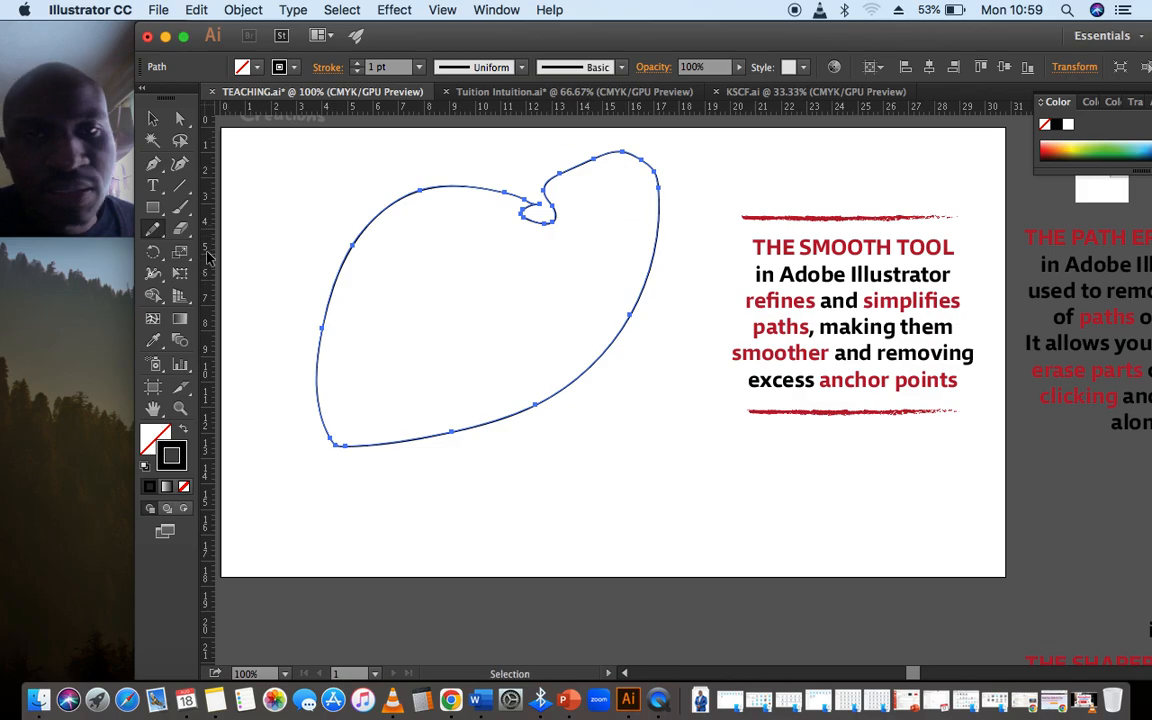
# Smooth the upper-left edge and rounded tip of the leaf-like outline, and delete the shape
pyautogui.moveTo(152, 229); pyautogui.dragTo(296, 270)
pyautogui.moveTo(527, 200)
pyautogui.mouseDown()
pyautogui.moveTo(410, 208)
pyautogui.moveTo(298, 301)
pyautogui.mouseUp()
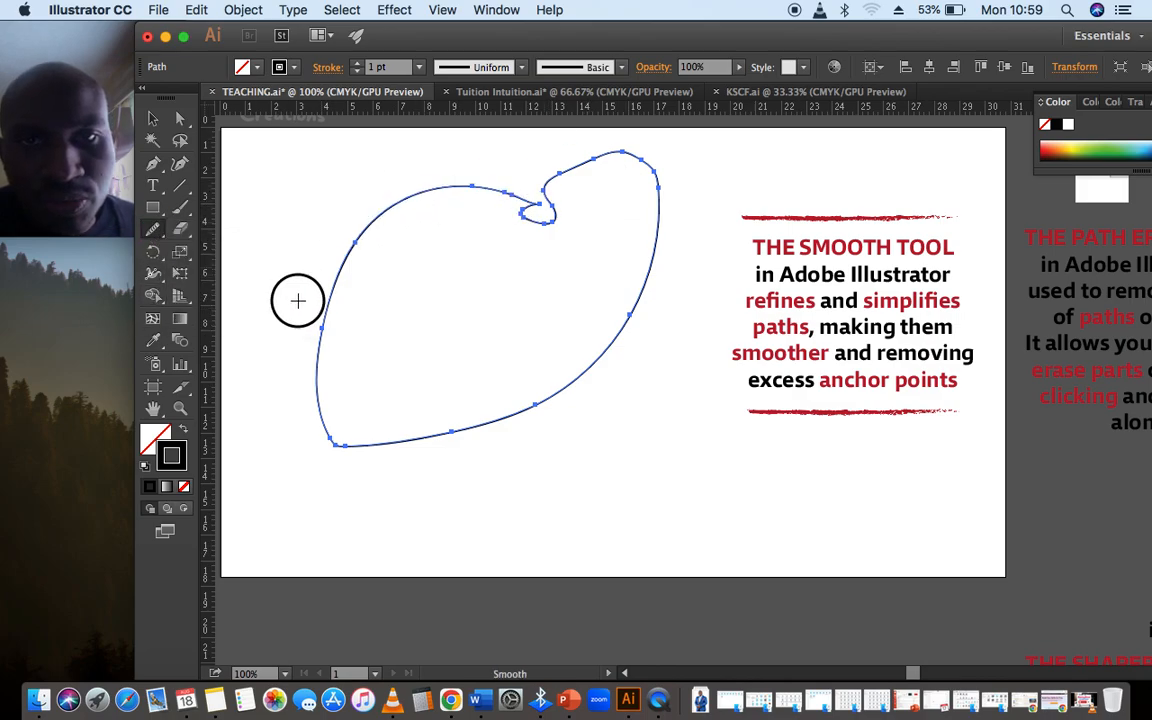
pyautogui.moveTo(620, 184)
pyautogui.mouseDown()
pyautogui.moveTo(659, 175)
pyautogui.moveTo(665, 285)
pyautogui.mouseUp()
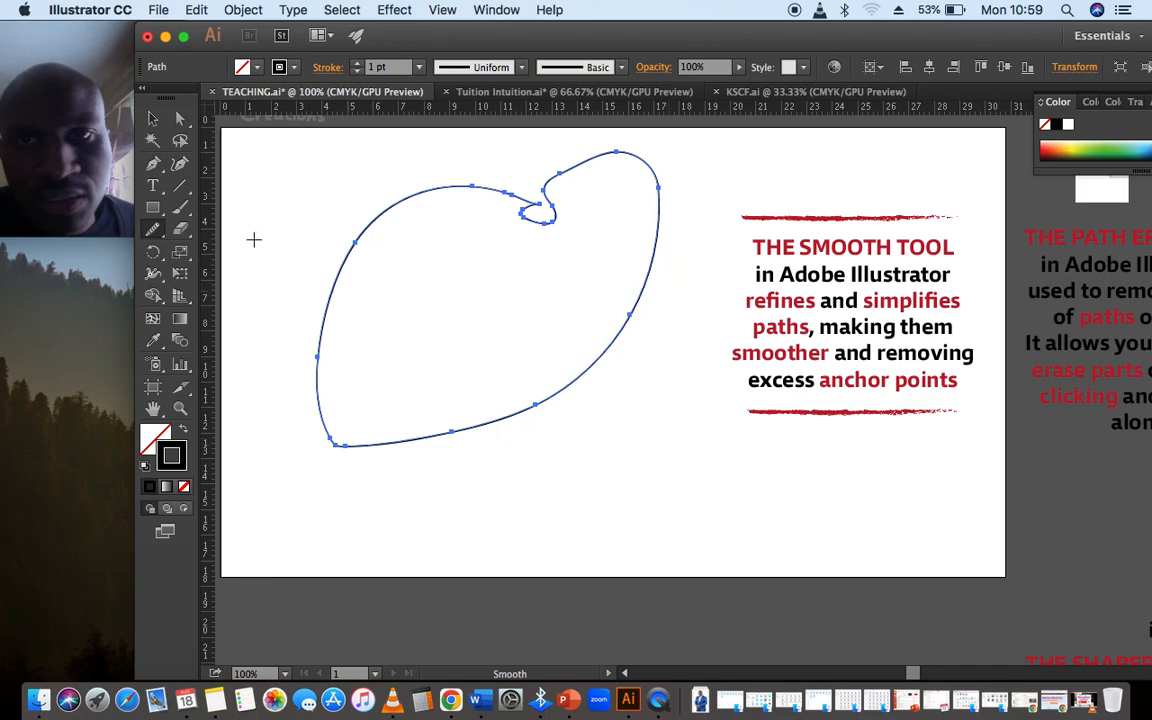
pyautogui.click(152, 119)
pyautogui.press('Delete')
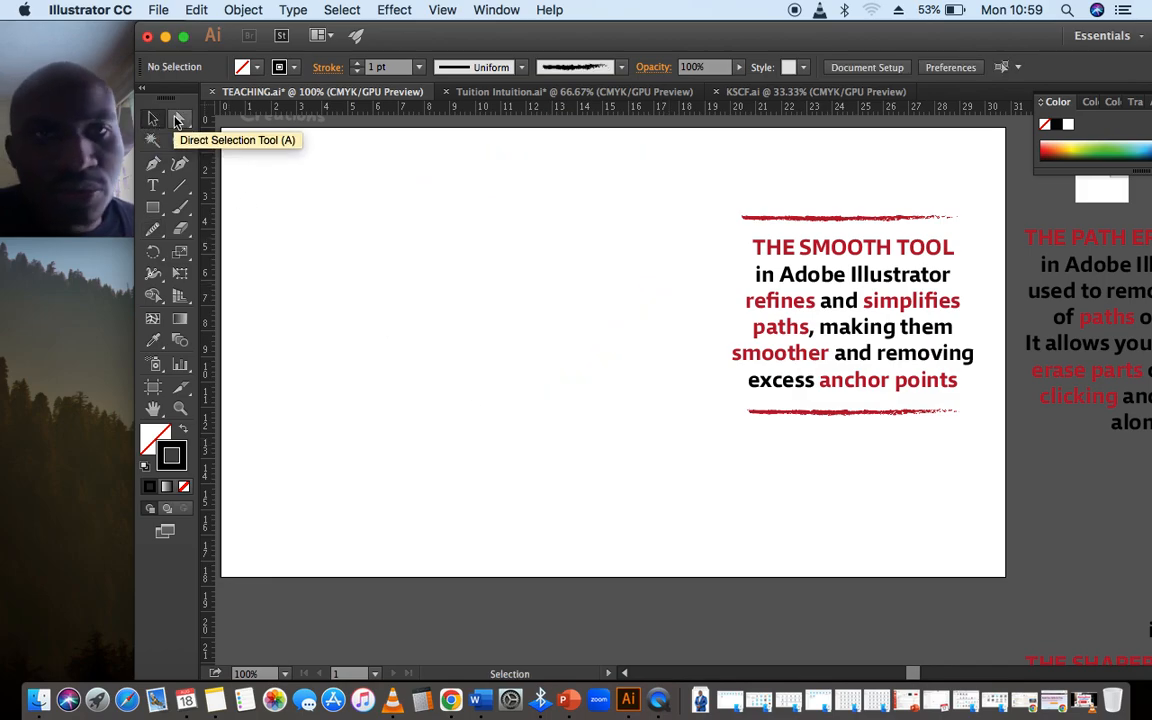
# Draw a rough closed circle about 13 cm wide with the Pencil tool and smooth the bumps along its upper edge
pyautogui.moveTo(152, 229); pyautogui.dragTo(237, 249)
pyautogui.moveTo(491, 234)
pyautogui.mouseDown()
pyautogui.moveTo(400, 518)
pyautogui.moveTo(600, 387)
pyautogui.moveTo(514, 251)
pyautogui.mouseUp()
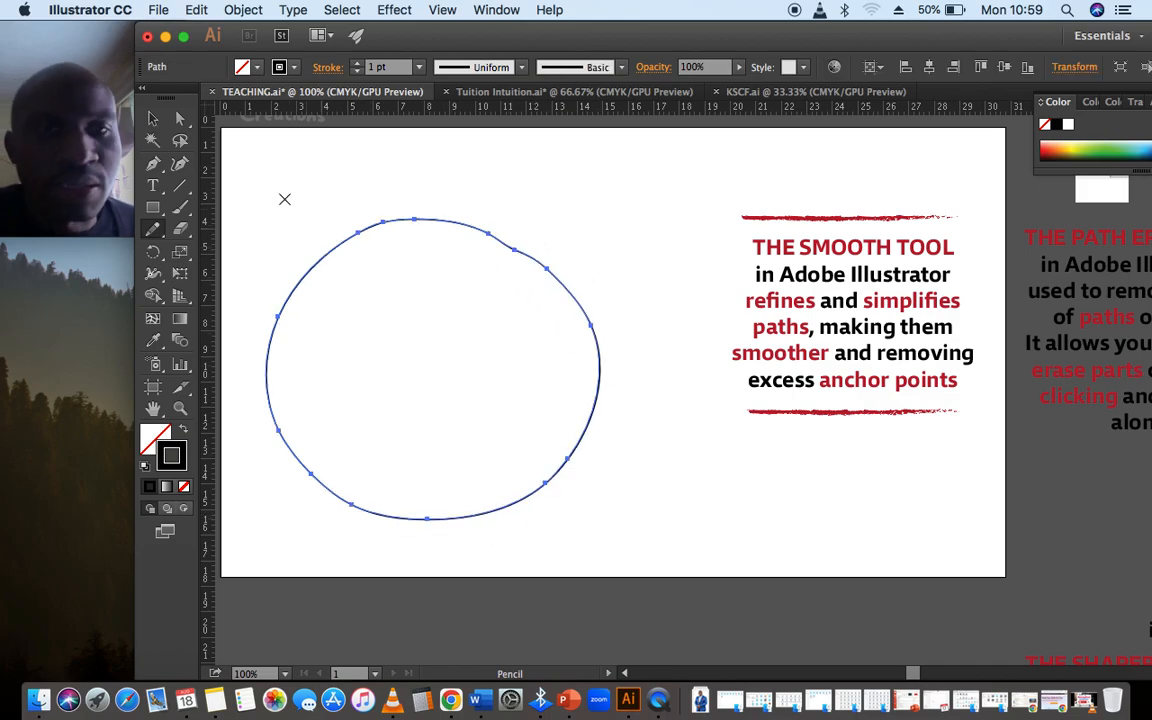
pyautogui.moveTo(156, 233)
pyautogui.mouseDown()
pyautogui.moveTo(213, 291)
pyautogui.moveTo(215, 270)
pyautogui.mouseUp()
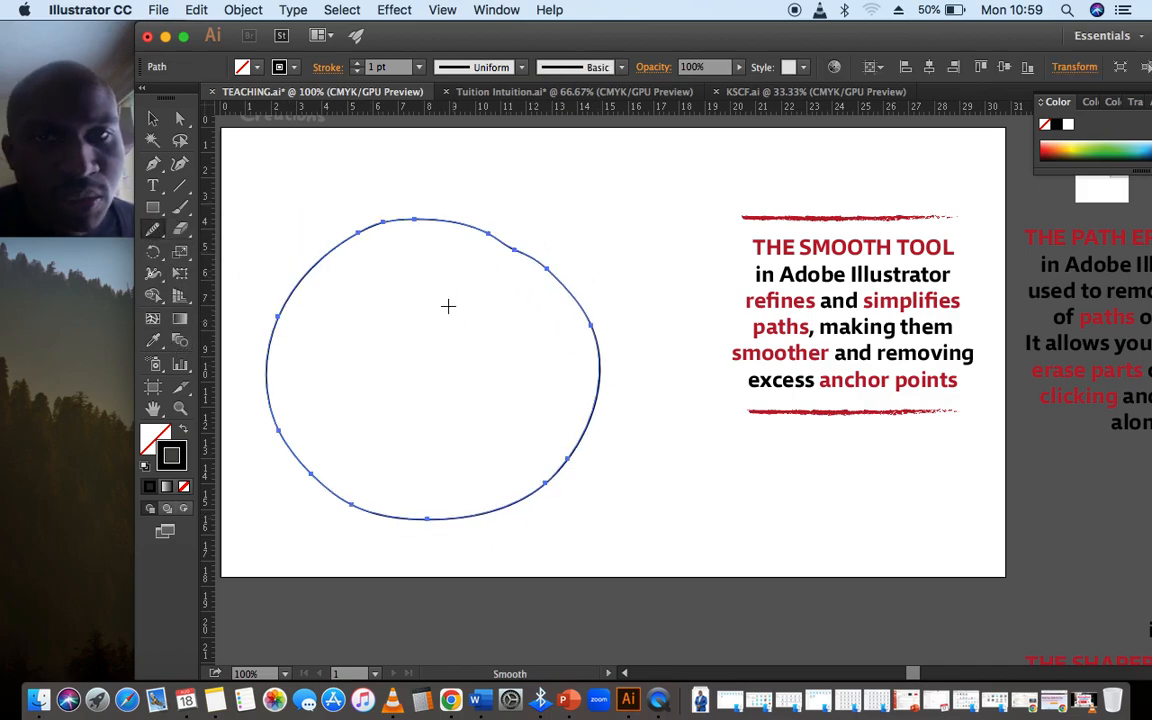
pyautogui.moveTo(351, 238)
pyautogui.mouseDown()
pyautogui.moveTo(419, 229)
pyautogui.moveTo(507, 248)
pyautogui.mouseUp()
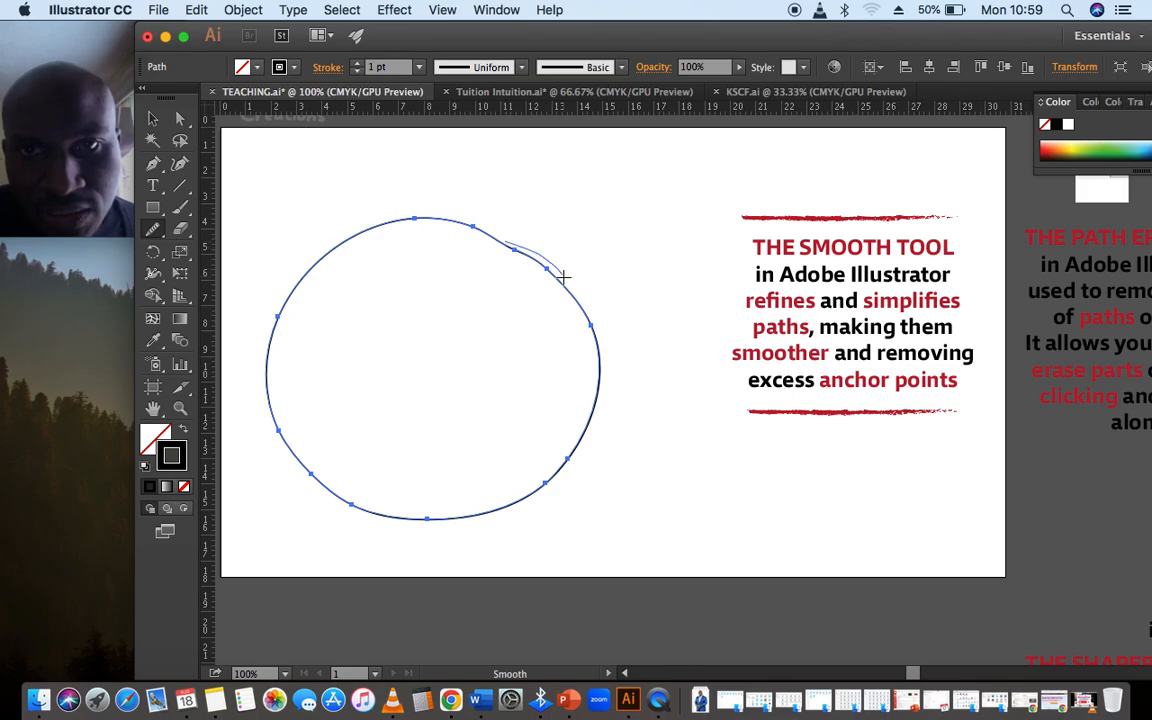
pyautogui.moveTo(563, 276); pyautogui.dragTo(579, 310)
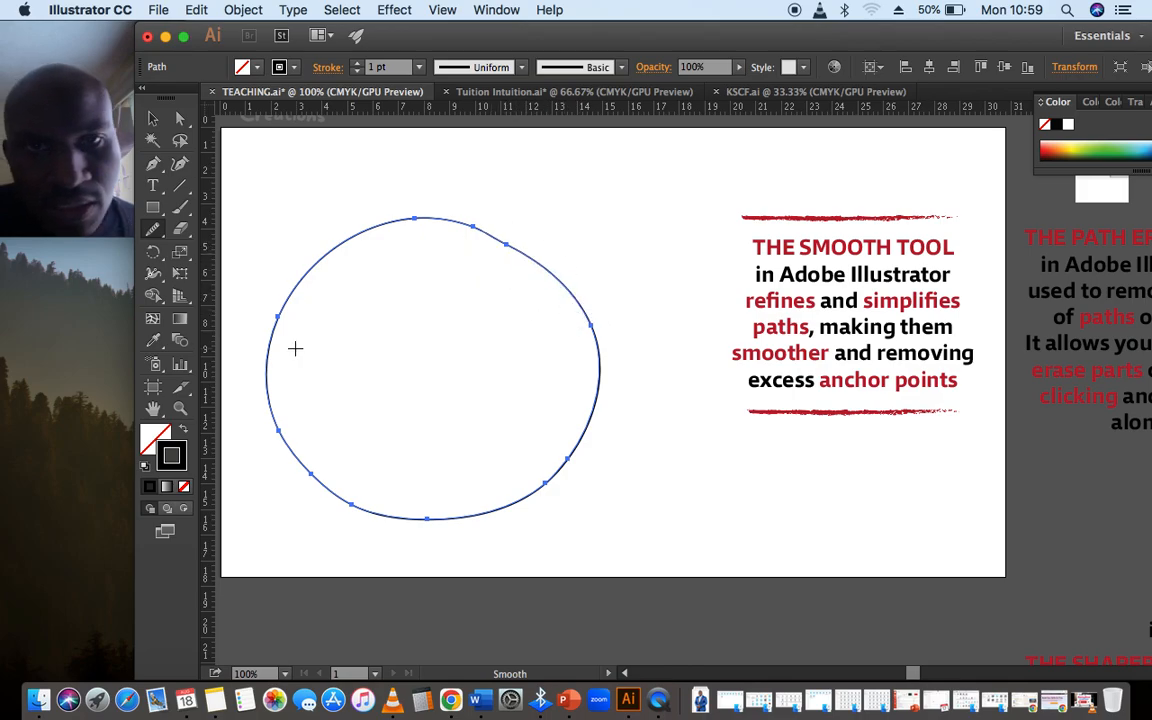
# Smooth around the rest of the rough circle's outline to even out its sides, lower edge and upper curve
pyautogui.moveTo(295, 348)
pyautogui.mouseDown()
pyautogui.moveTo(276, 376)
pyautogui.moveTo(307, 476)
pyautogui.moveTo(426, 536)
pyautogui.moveTo(564, 500)
pyautogui.mouseUp()
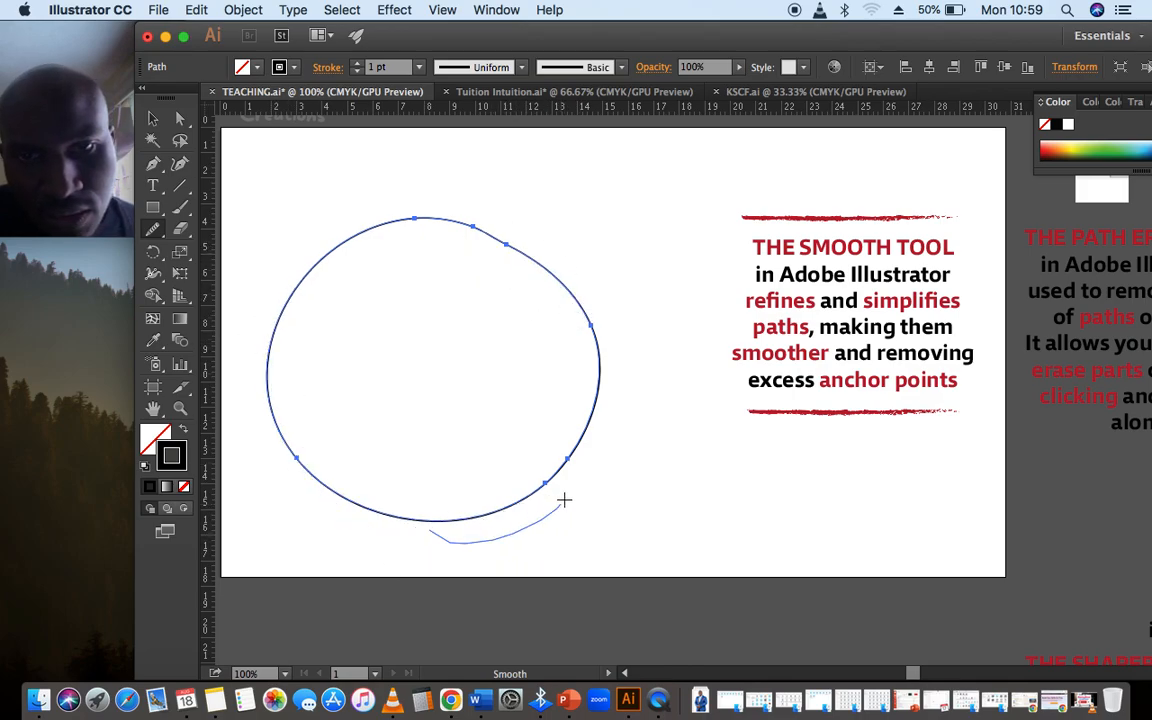
pyautogui.moveTo(445, 231)
pyautogui.mouseDown()
pyautogui.moveTo(515, 240)
pyautogui.moveTo(573, 286)
pyautogui.moveTo(606, 330)
pyautogui.moveTo(613, 364)
pyautogui.mouseUp()
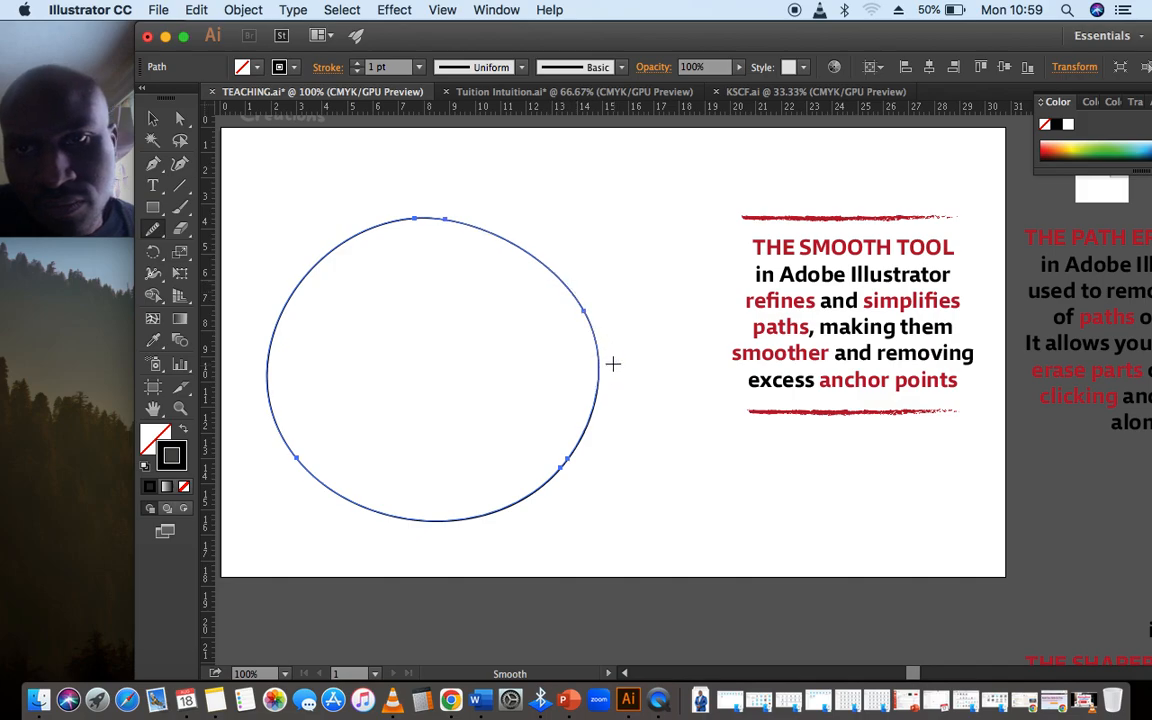
pyautogui.moveTo(398, 188); pyautogui.dragTo(246, 398)
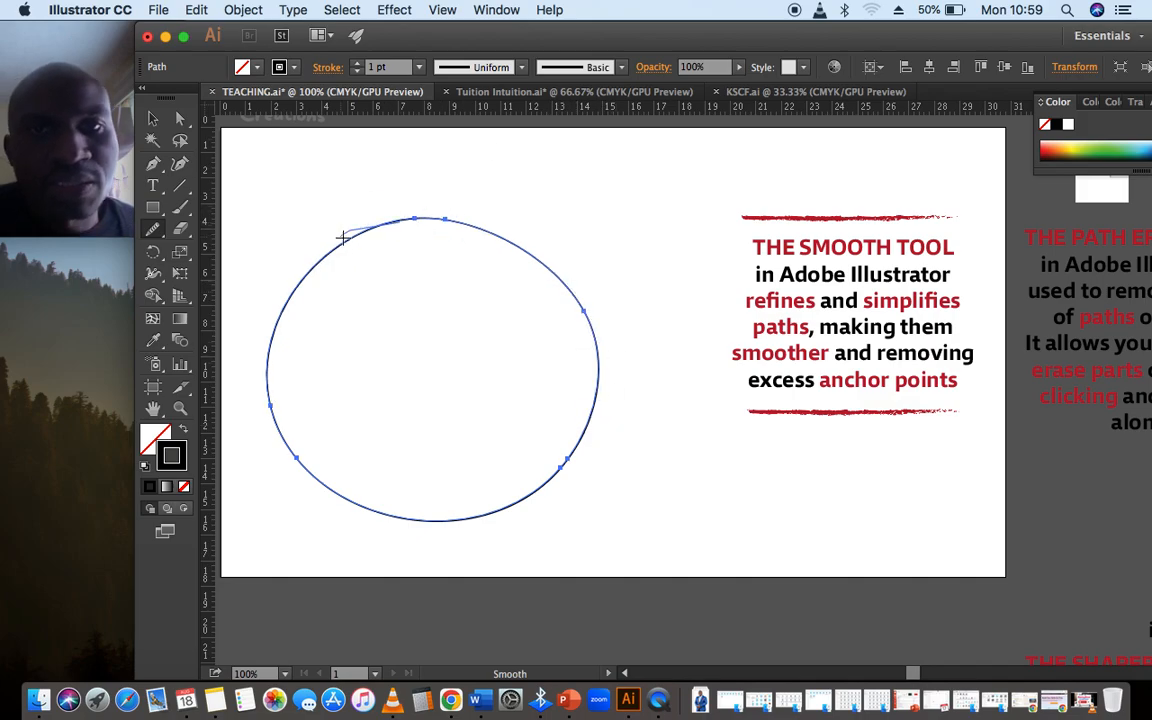
pyautogui.moveTo(343, 238)
pyautogui.mouseDown()
pyautogui.moveTo(458, 224)
pyautogui.moveTo(507, 237)
pyautogui.mouseUp()
pyautogui.moveTo(365, 238); pyautogui.dragTo(248, 340)
pyautogui.moveTo(584, 298)
pyautogui.mouseDown()
pyautogui.moveTo(602, 348)
pyautogui.moveTo(591, 319)
pyautogui.moveTo(565, 464)
pyautogui.moveTo(460, 540)
pyautogui.mouseUp()
# Select the smoothed circle and set its stroke weight to 5 pt
pyautogui.click(150, 120)
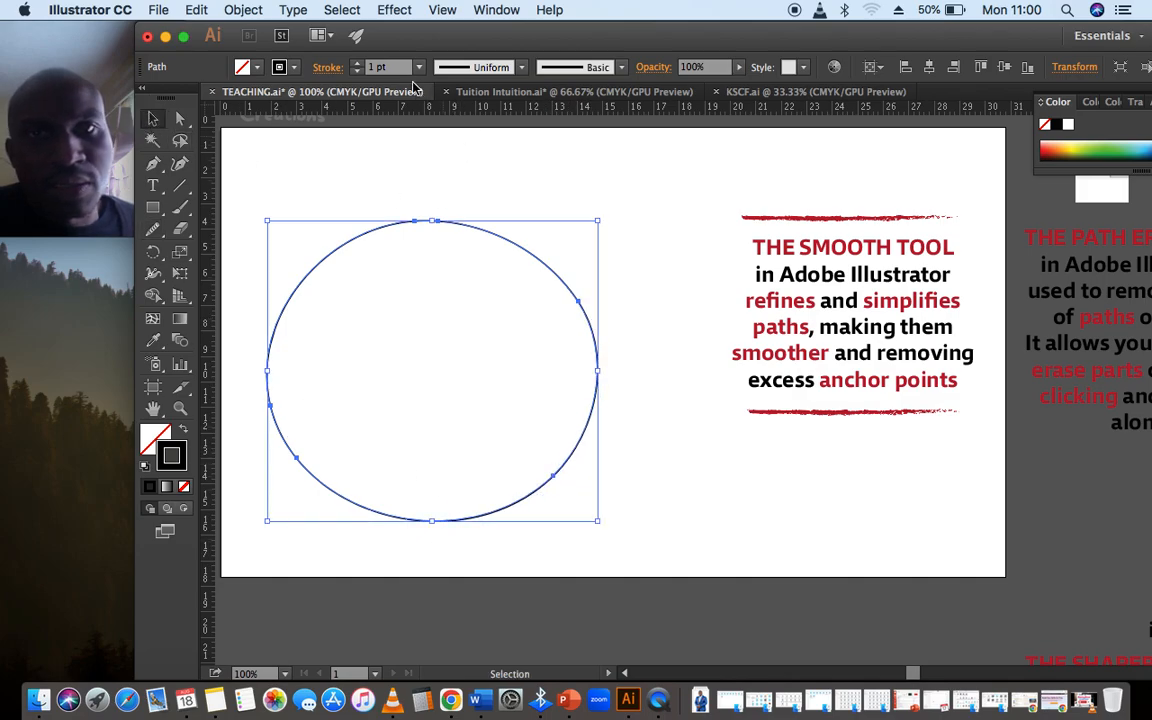
pyautogui.click(356, 64)
pyautogui.click(356, 64)
pyautogui.click(356, 64)
pyautogui.click(356, 64)
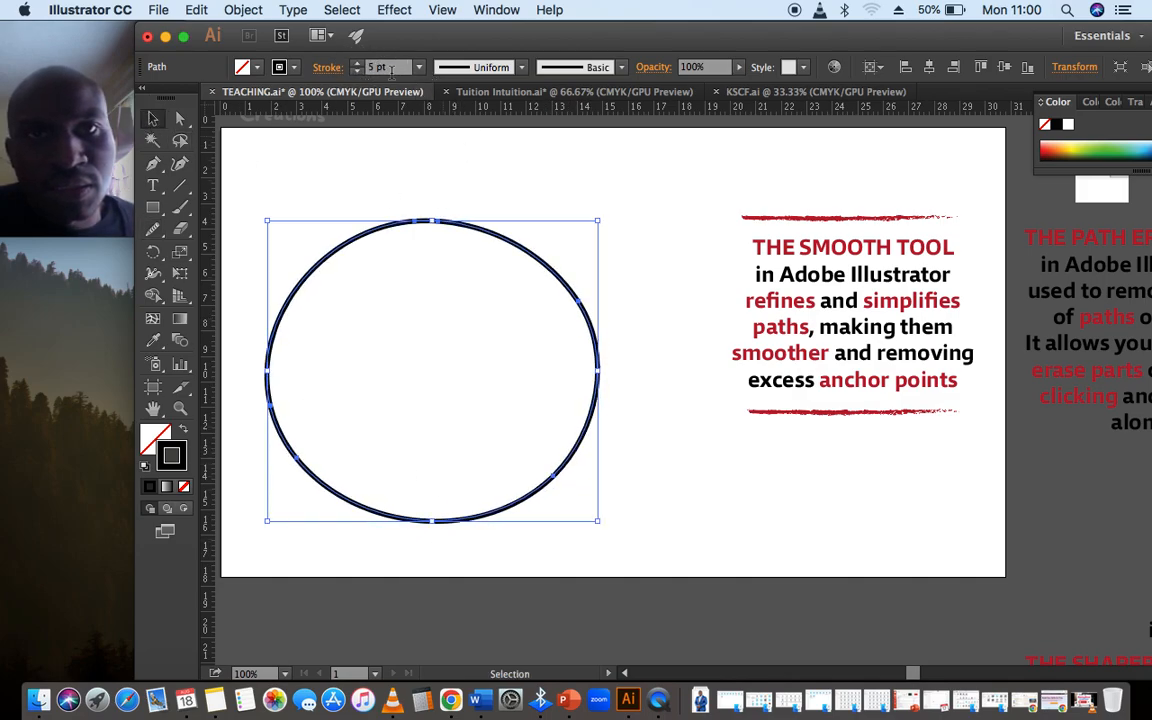
# Turn the circle into a red-filled shape without a stroke and move it about 2.5 cm higher on the artboard
pyautogui.click(289, 68)
pyautogui.click(230, 98)
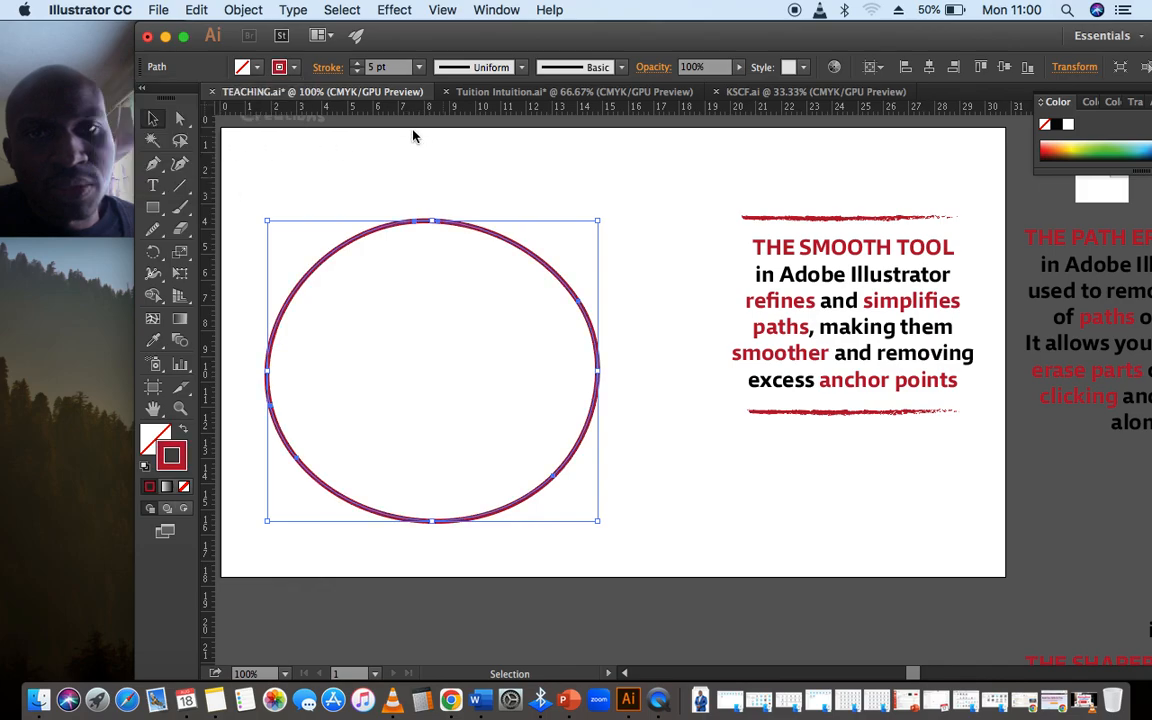
pyautogui.click(183, 428)
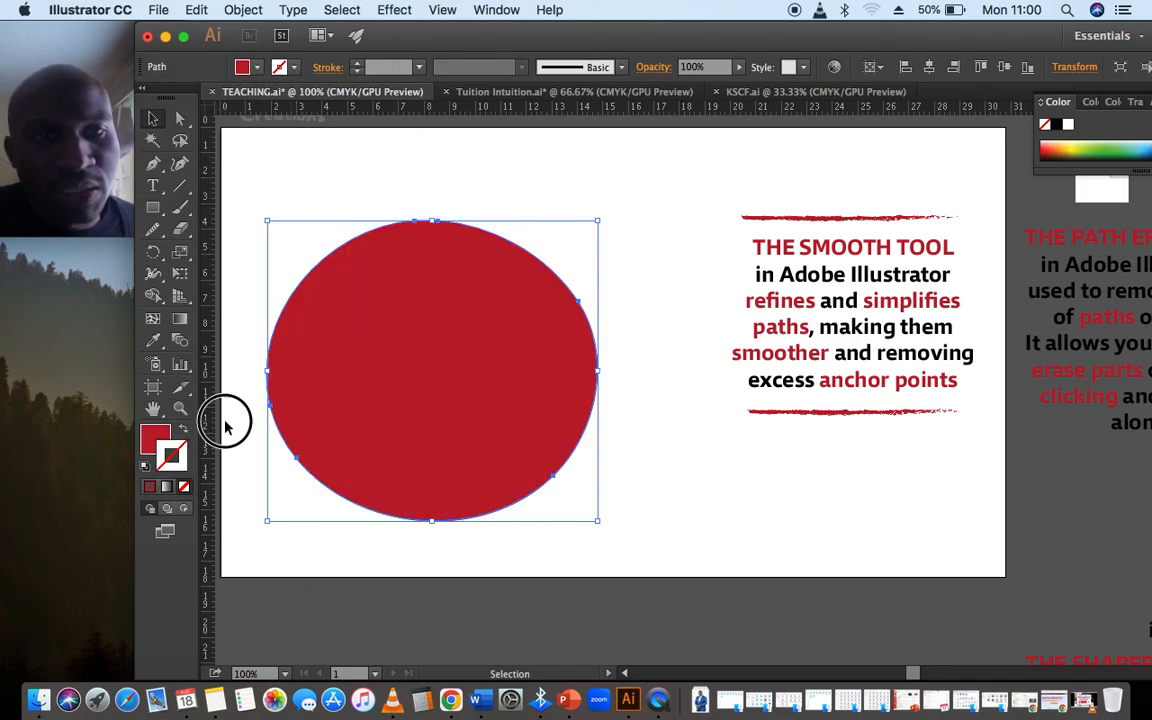
pyautogui.click(245, 405)
pyautogui.moveTo(365, 387); pyautogui.dragTo(398, 323)
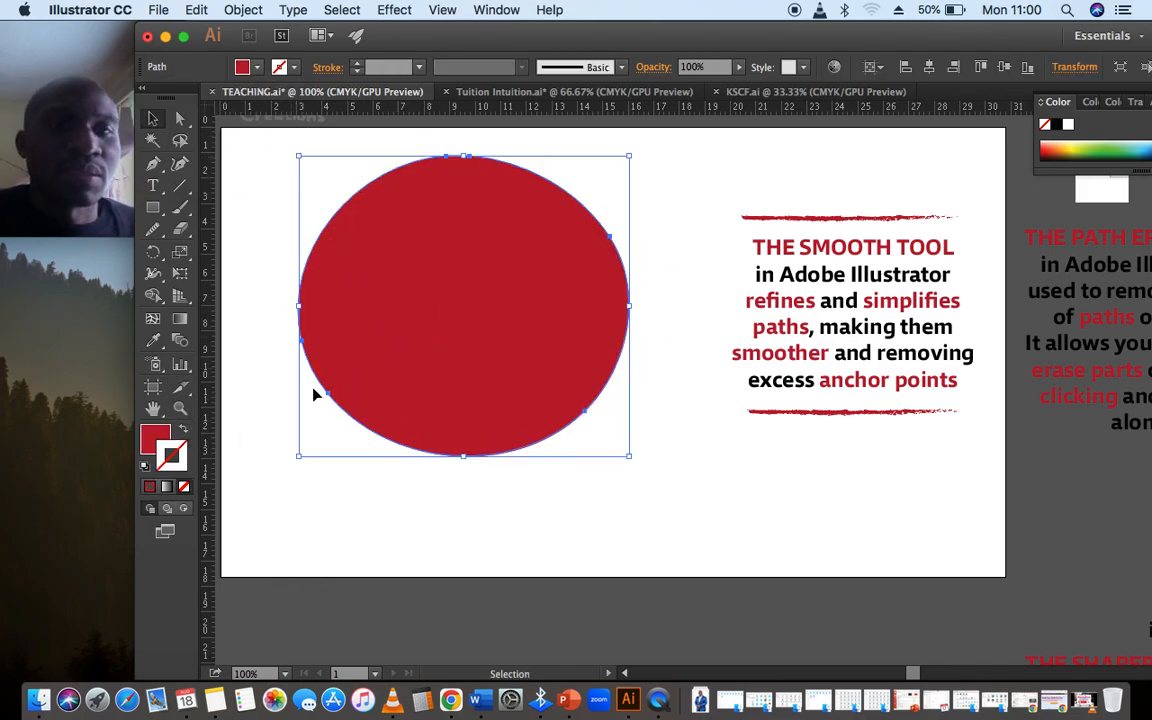
pyautogui.click(183, 429)
pyautogui.click(183, 429)
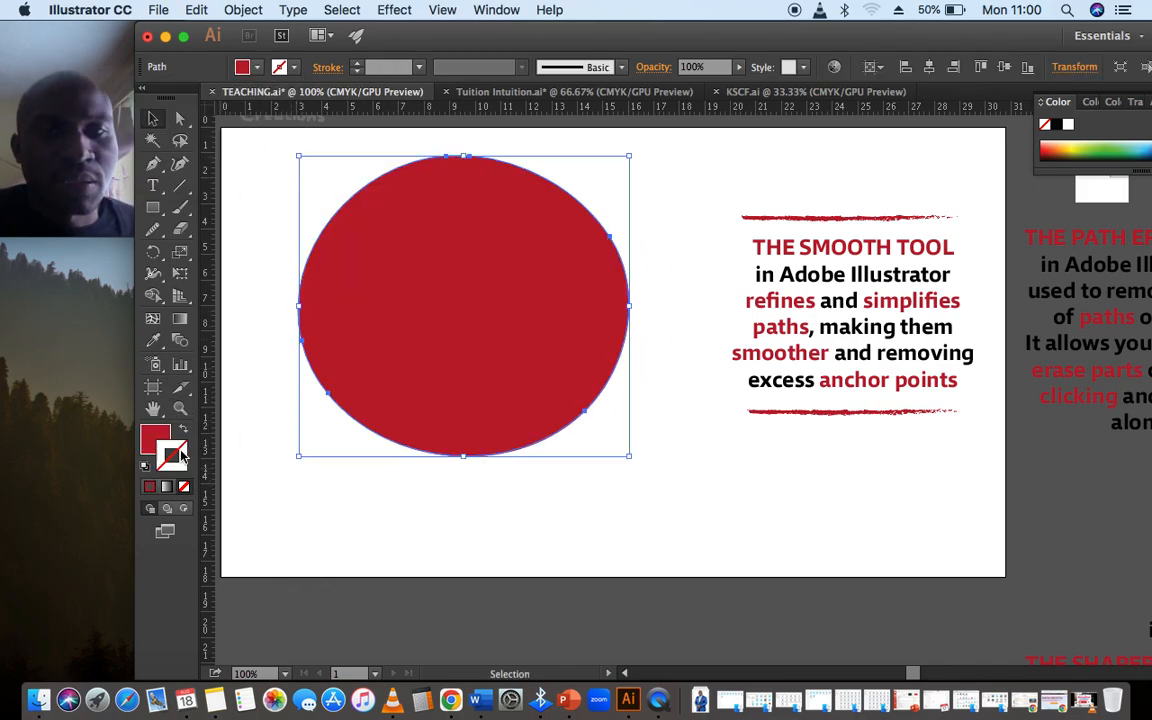
# Give the circle a rough textured brush outline in red, with no fill and a 3 pt stroke weight
pyautogui.click(622, 67)
pyautogui.click(575, 195)
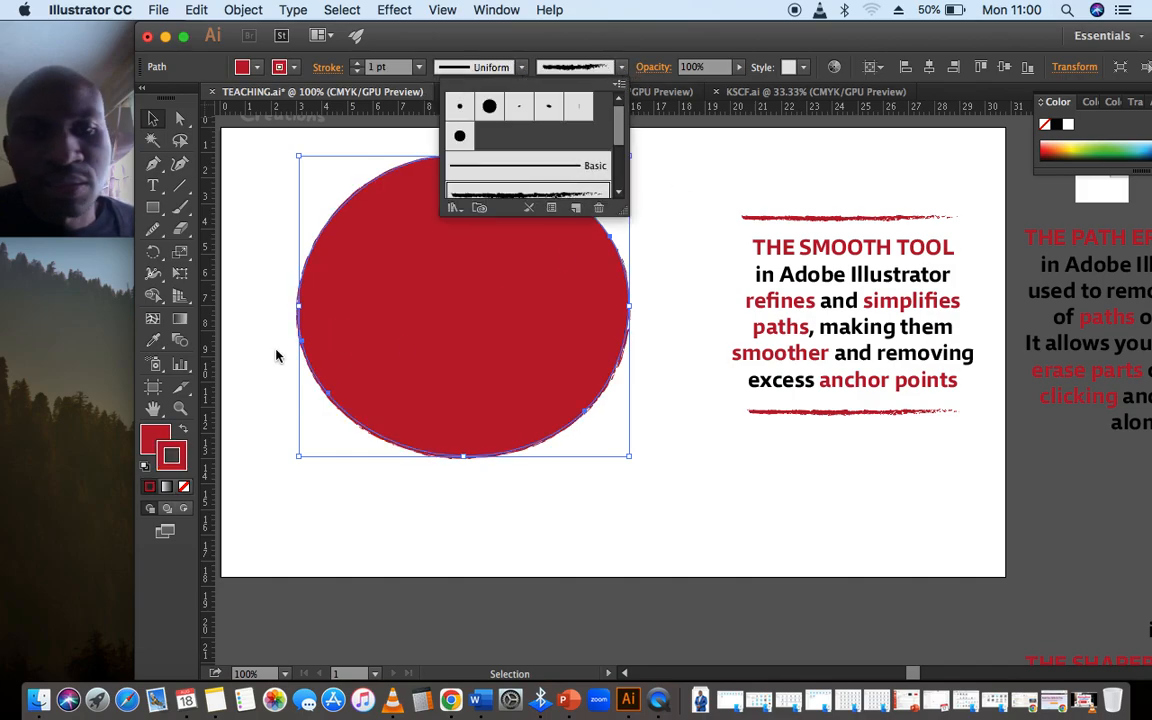
pyautogui.click(183, 484)
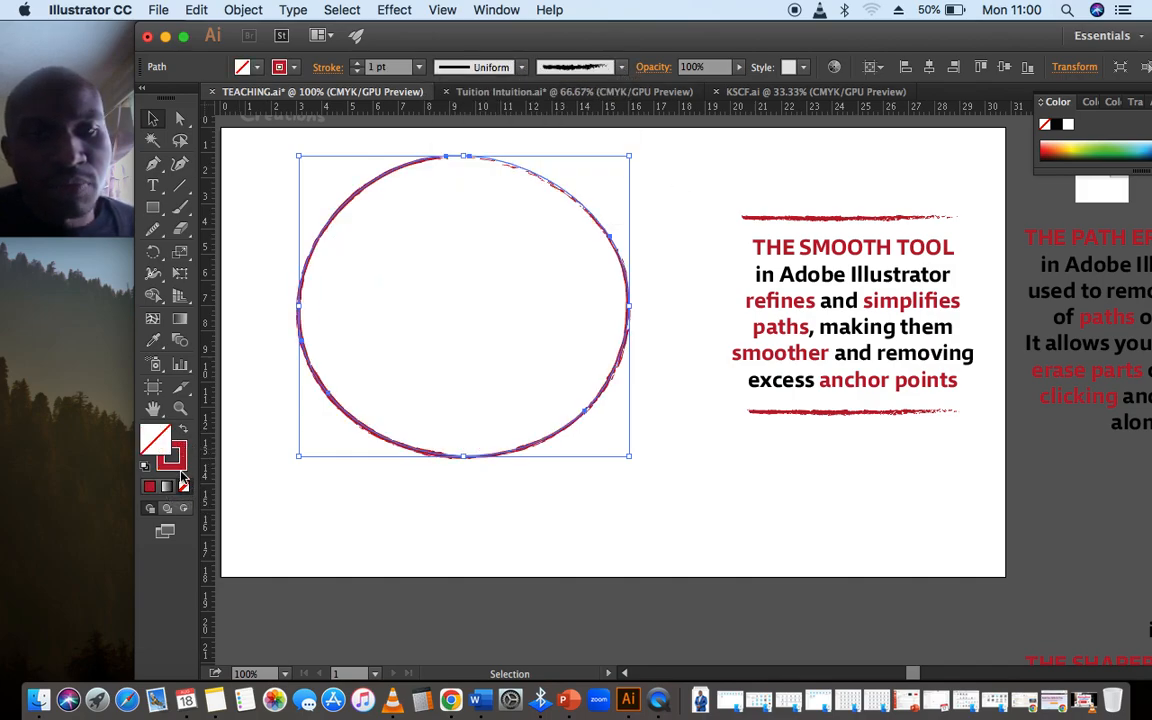
pyautogui.click(172, 456)
pyautogui.click(357, 62)
pyautogui.click(357, 62)
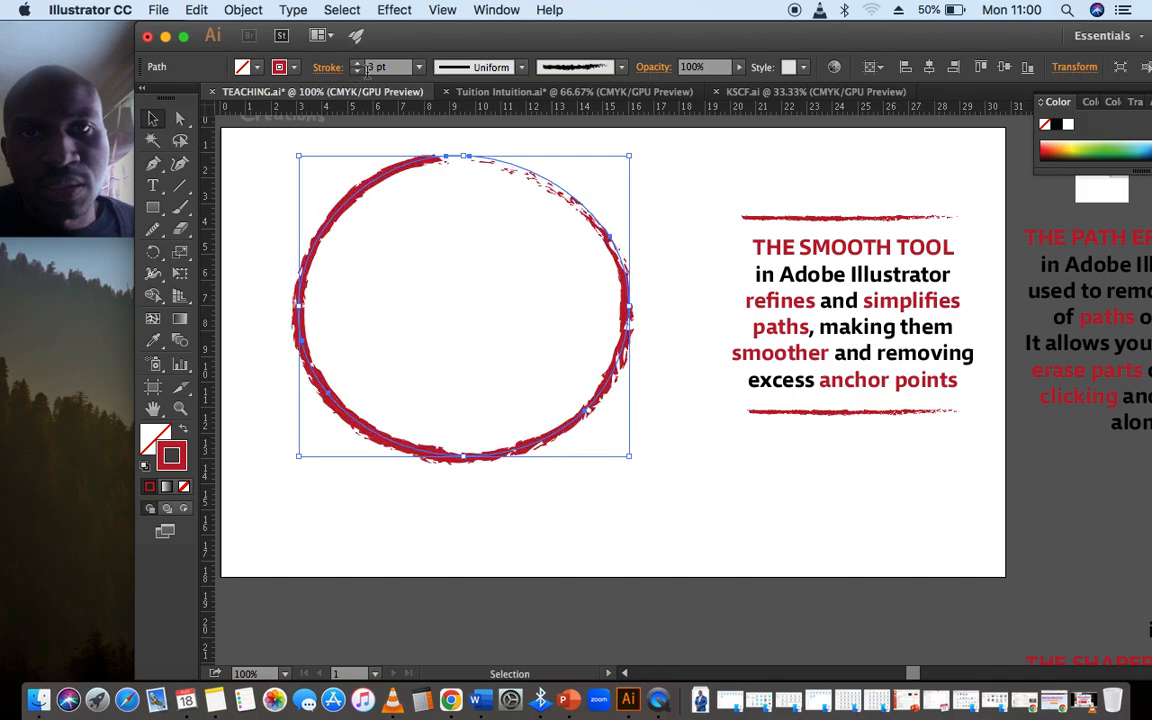
# Restore the Basic brush on the circle's outline and turn the circle into a dark blue filled shape without a stroke
pyautogui.click(621, 67)
pyautogui.click(530, 158)
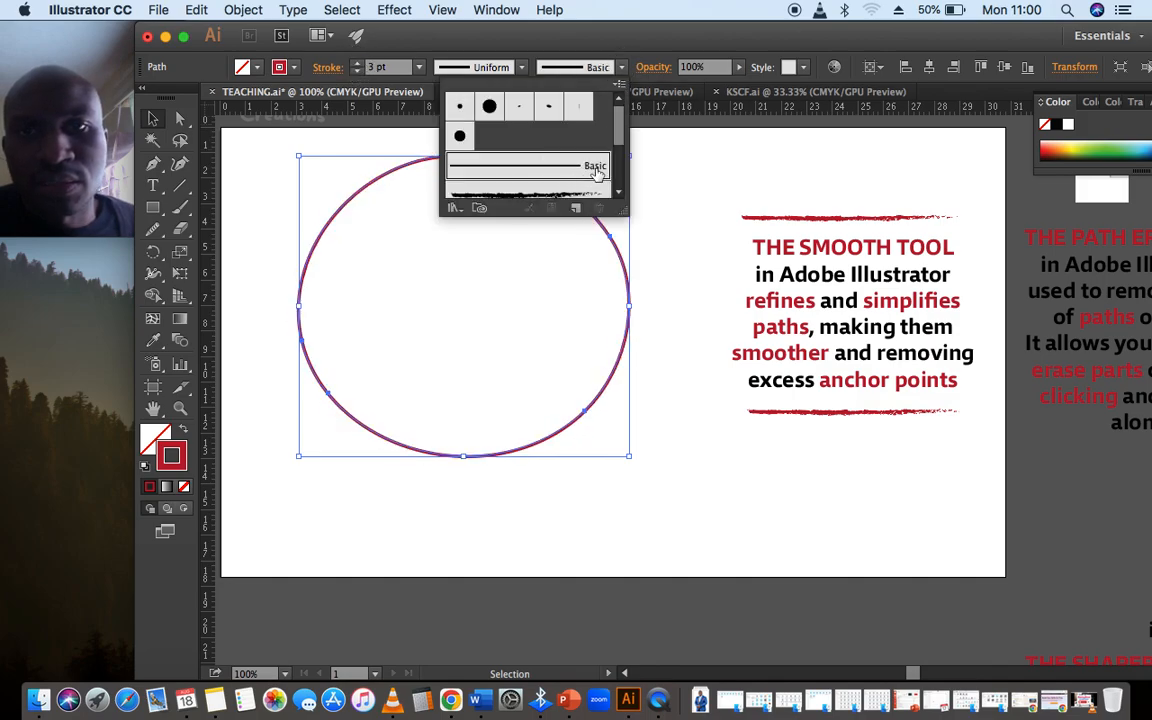
pyautogui.click(185, 433)
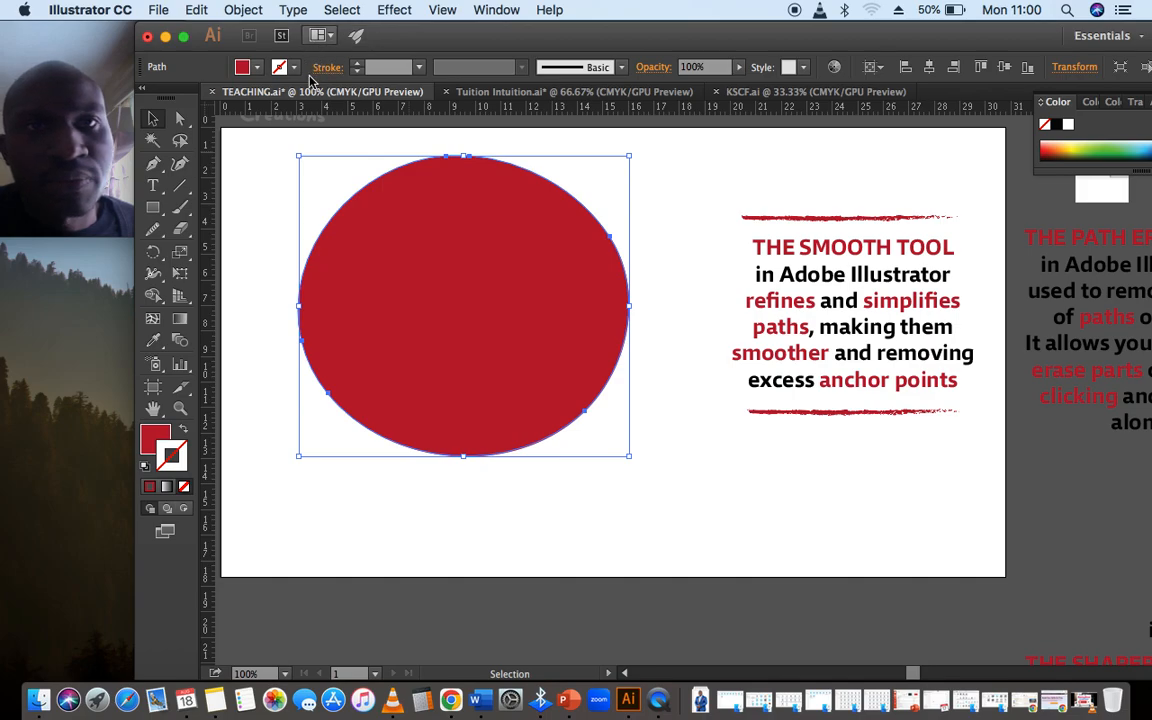
pyautogui.click(240, 66)
pyautogui.click(166, 106)
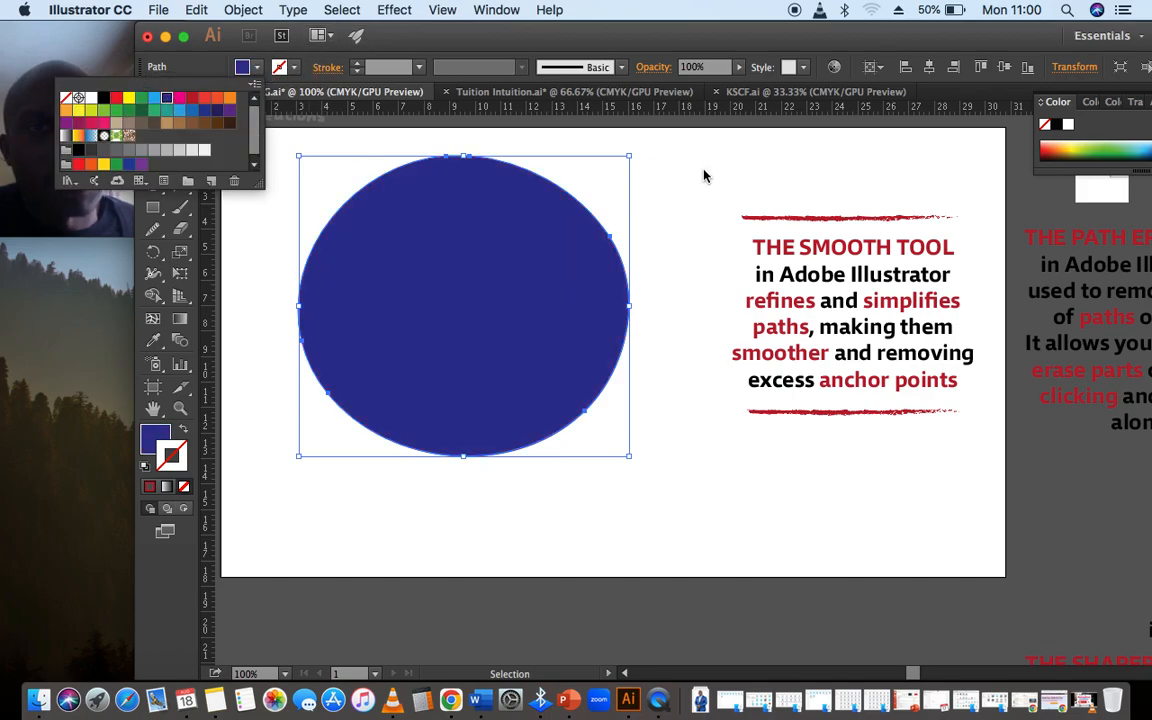
pyautogui.click(668, 234)
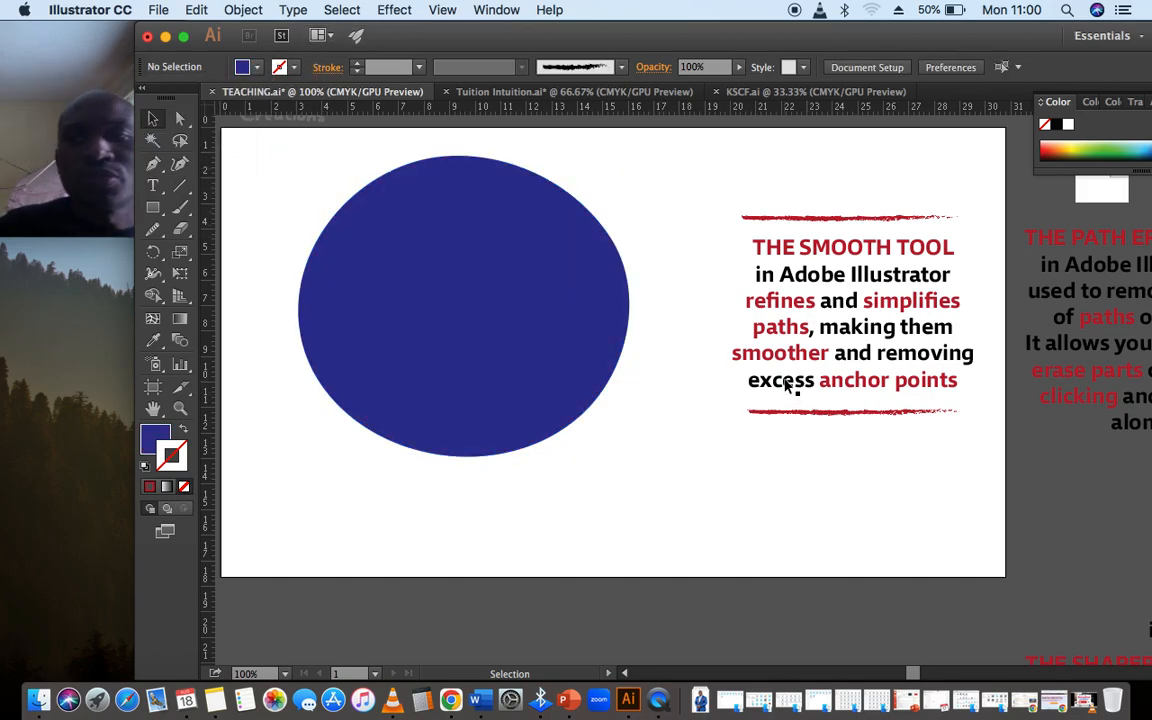
pyautogui.click(572, 314)
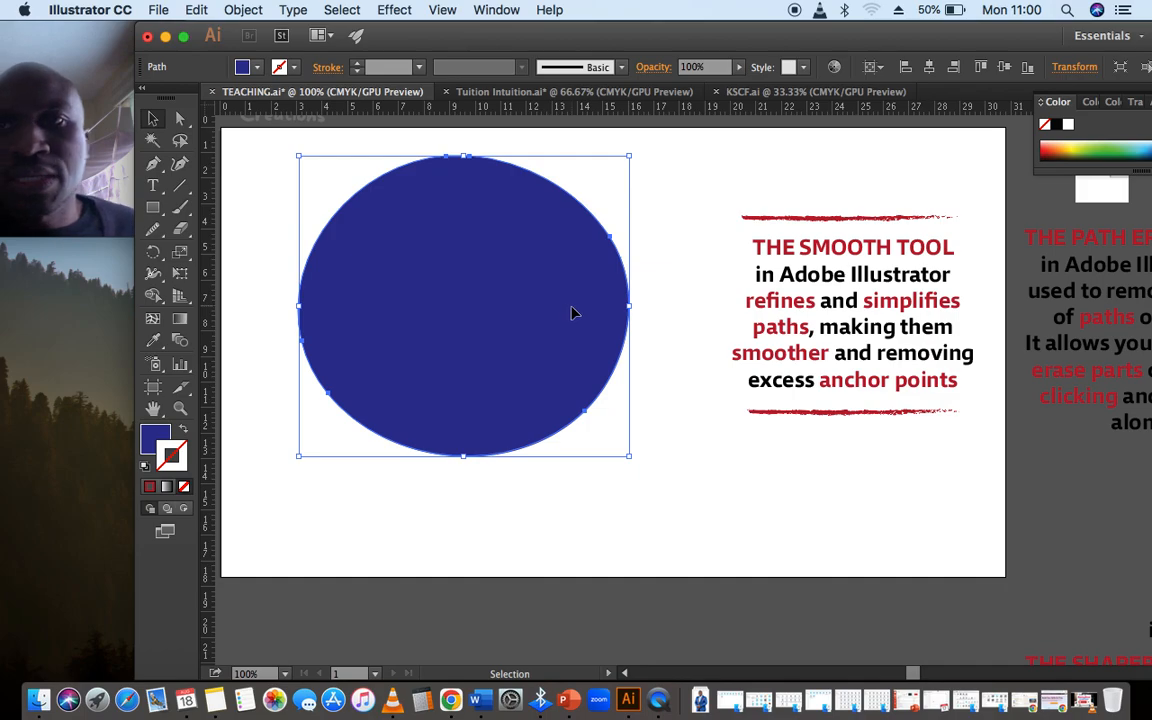
pyautogui.click(584, 299)
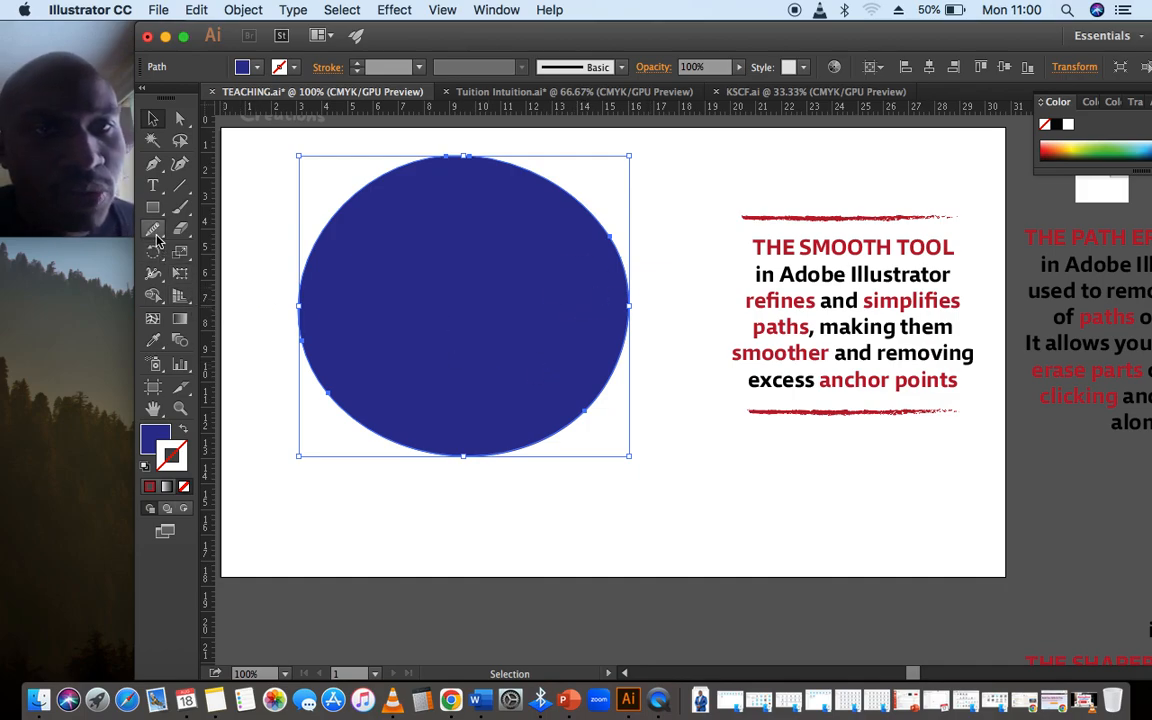
pyautogui.moveTo(156, 236)
pyautogui.mouseDown()
pyautogui.moveTo(225, 268)
pyautogui.moveTo(241, 296)
pyautogui.mouseUp()
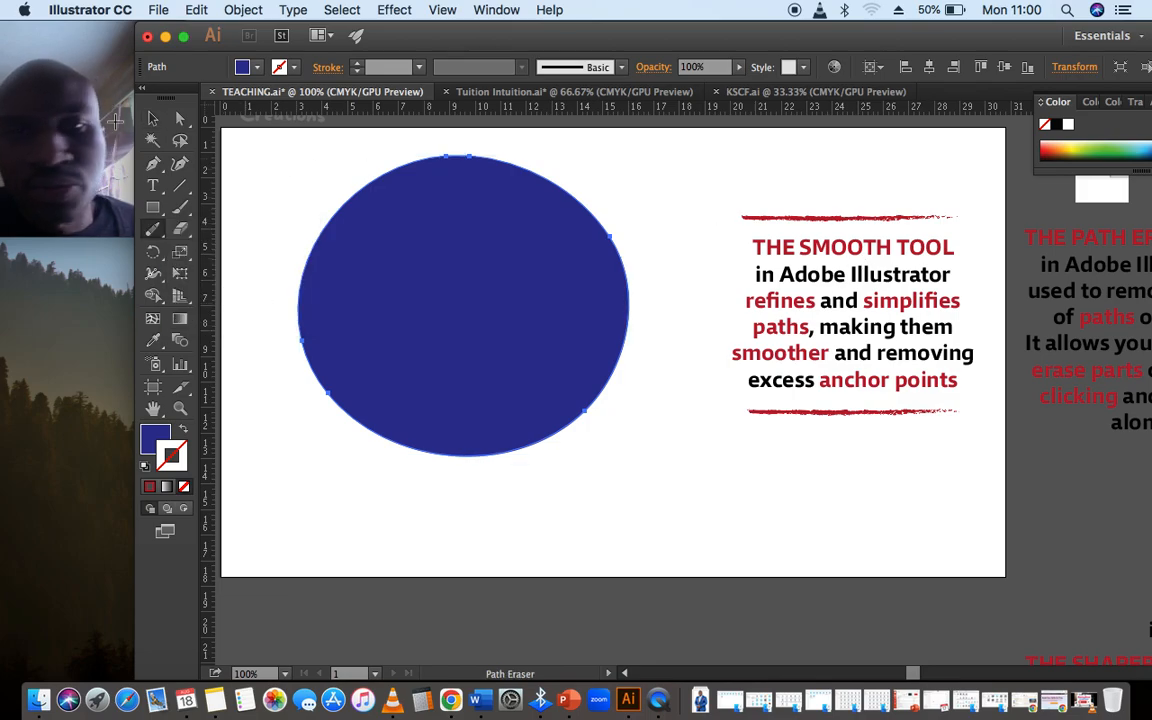
# Move the Smooth Tool description below the artboard and place the Path Eraser Tool description beside the circle in its place
pyautogui.click(152, 118)
pyautogui.click(855, 248)
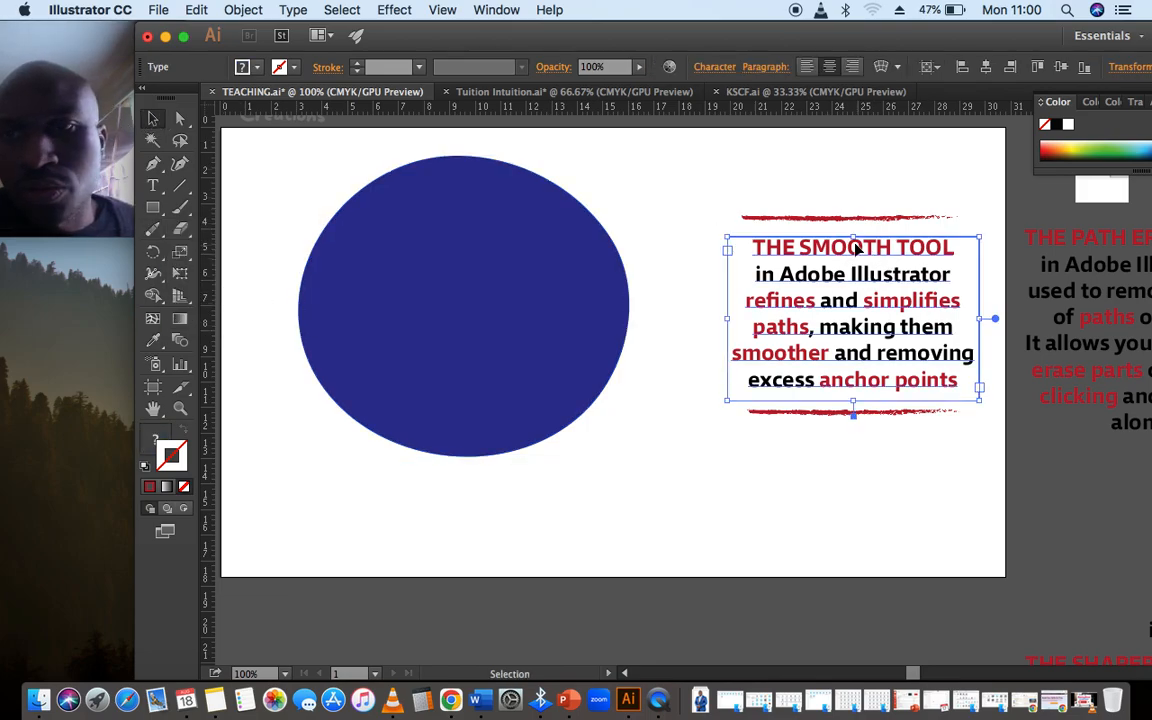
pyautogui.moveTo(855, 248); pyautogui.dragTo(878, 640)
pyautogui.moveTo(1106, 257)
pyautogui.mouseDown()
pyautogui.moveTo(886, 288)
pyautogui.moveTo(802, 275)
pyautogui.moveTo(825, 267)
pyautogui.moveTo(778, 279)
pyautogui.mouseUp()
pyautogui.click(868, 166)
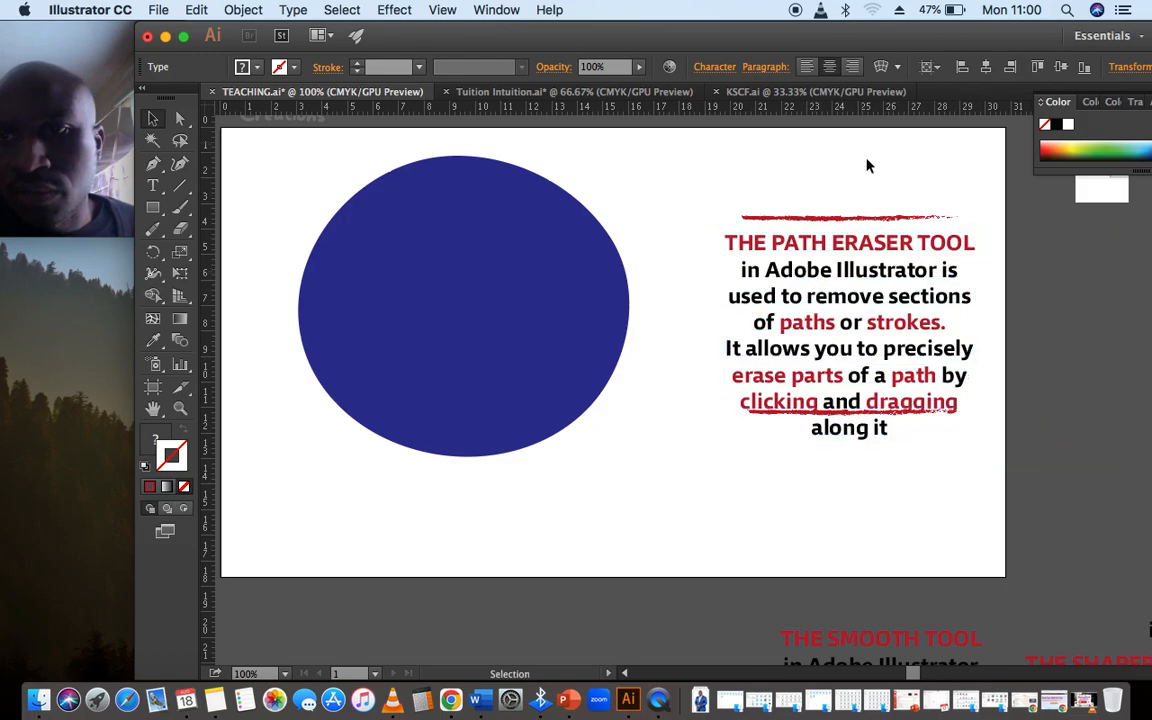
# Lower the bottom red brush line below the Path Eraser Tool description and align the text between the two lines
pyautogui.moveTo(803, 418); pyautogui.dragTo(803, 456)
pyautogui.click(992, 432)
pyautogui.moveTo(925, 338); pyautogui.dragTo(885, 322)
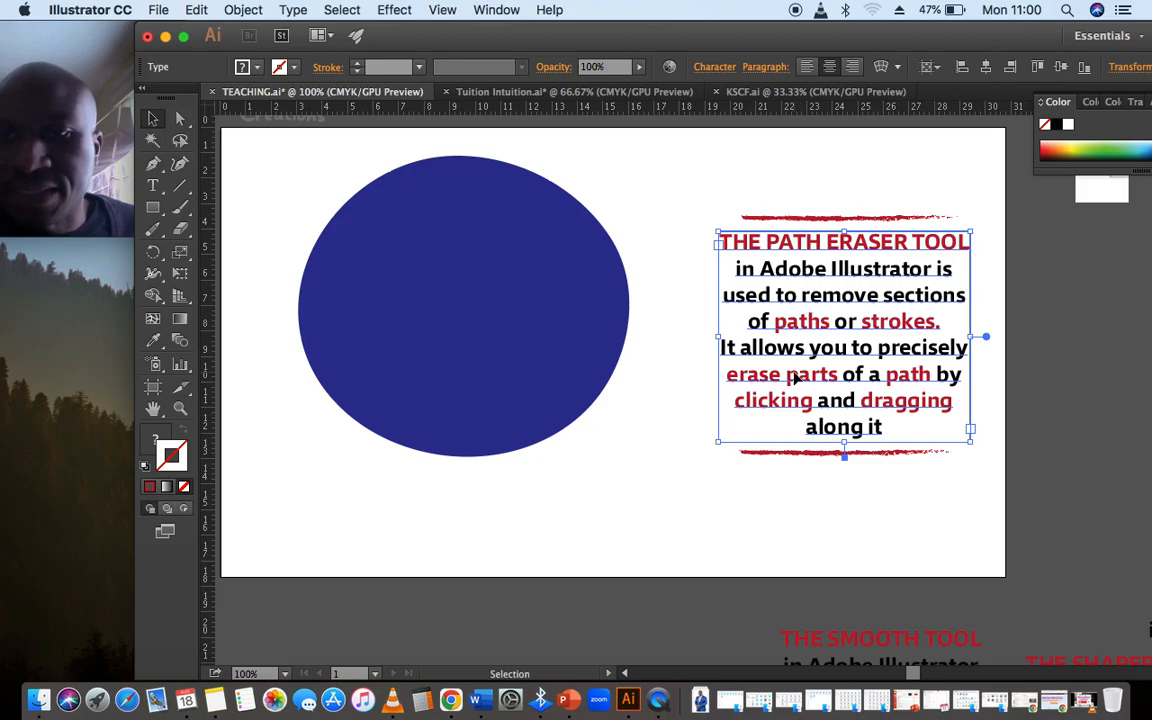
pyautogui.click(914, 478)
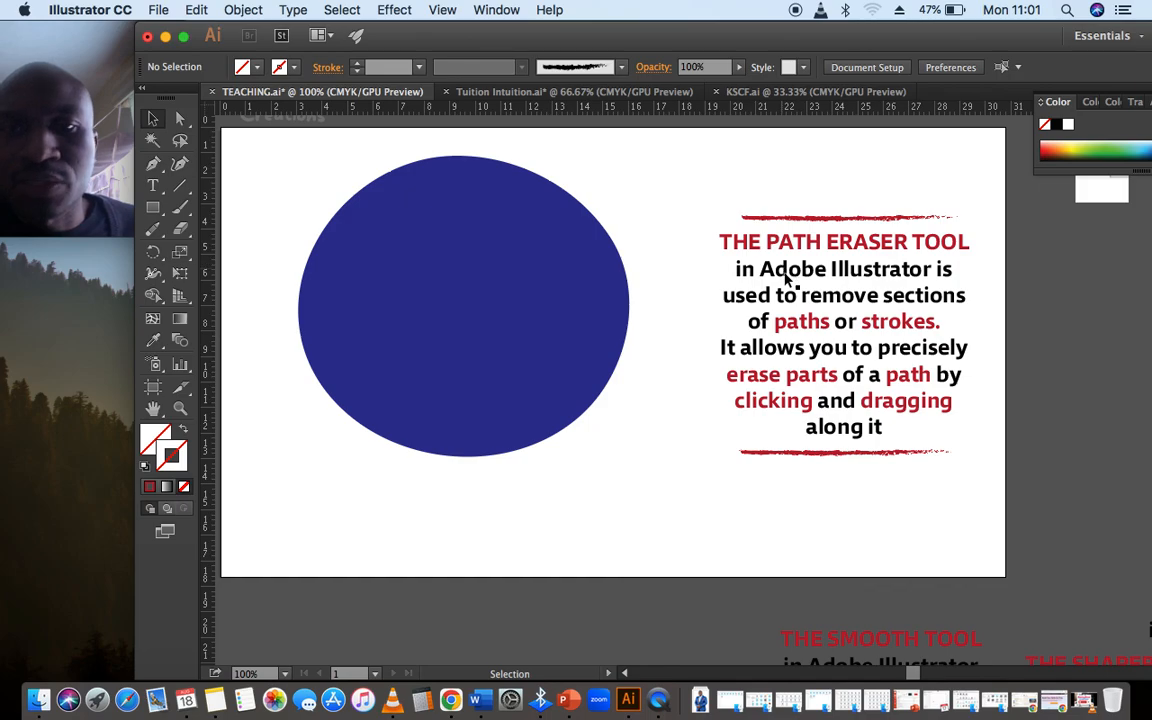
# Swap the blue circle's fill to its stroke, and delete the circle from the artboard
pyautogui.click(505, 320)
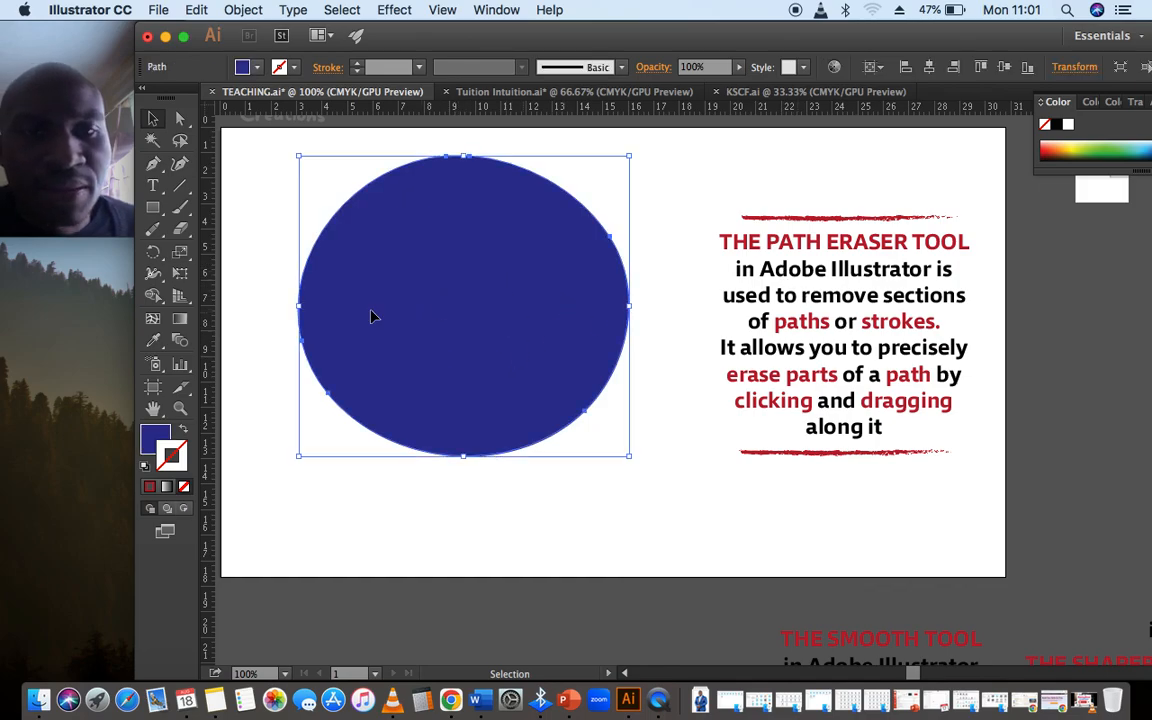
pyautogui.click(184, 434)
pyautogui.click(450, 364)
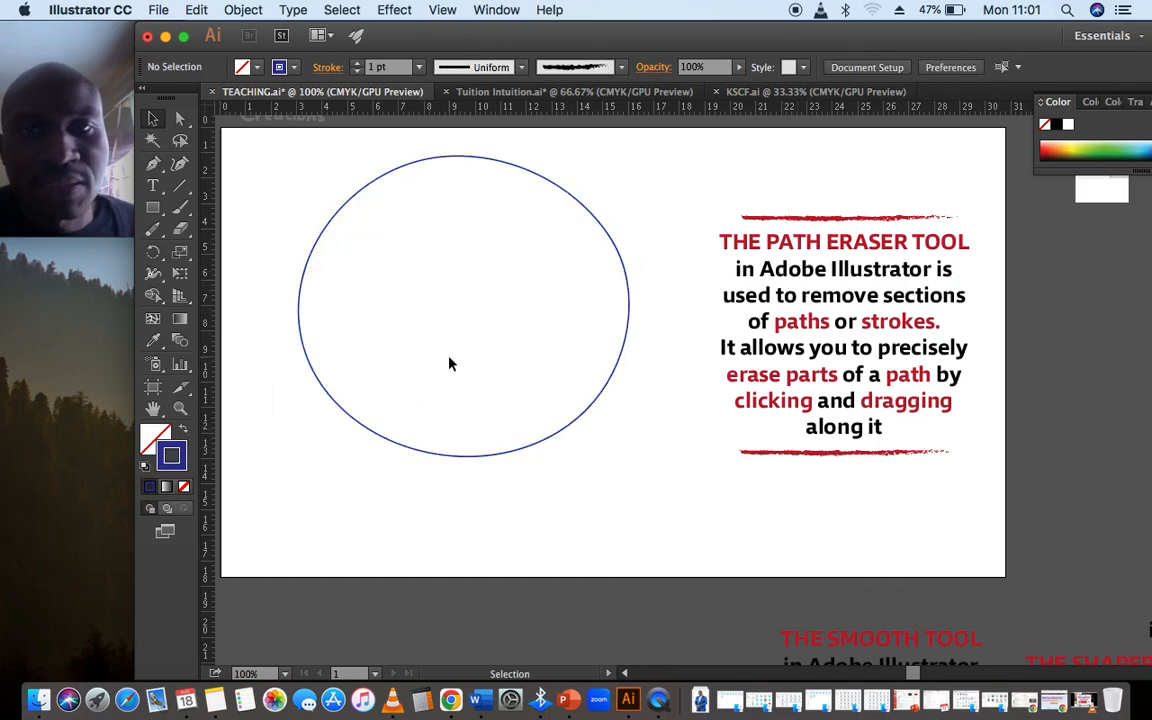
pyautogui.click(604, 229)
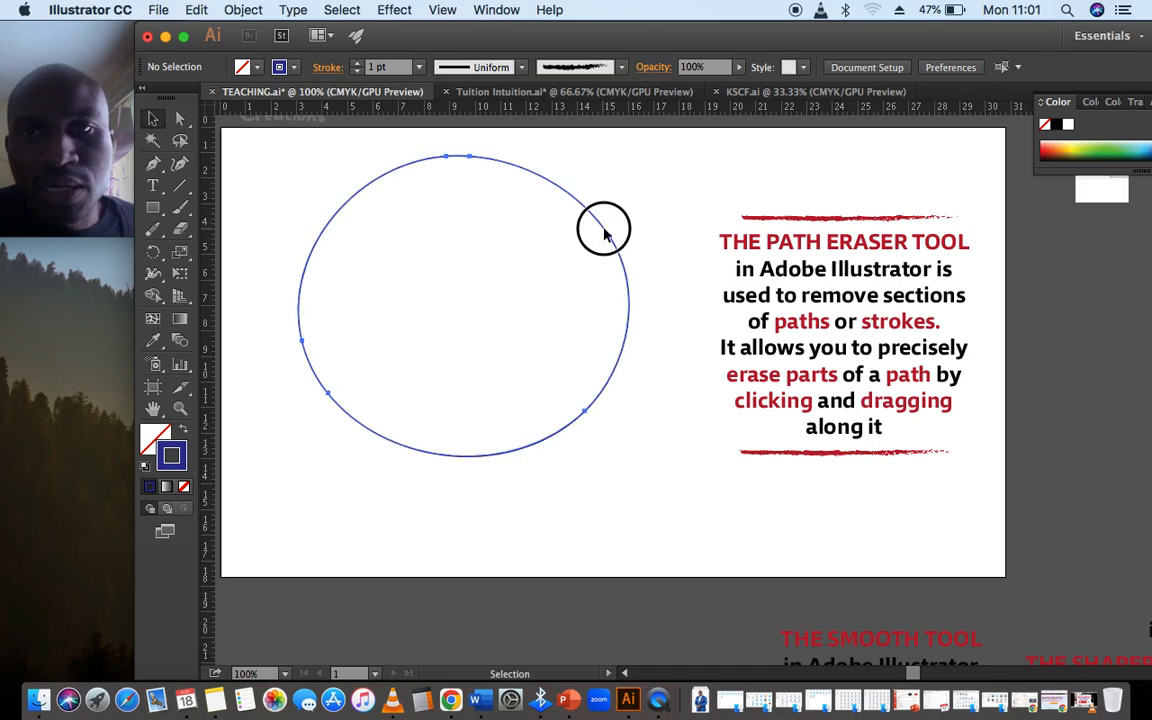
pyautogui.press('Delete')
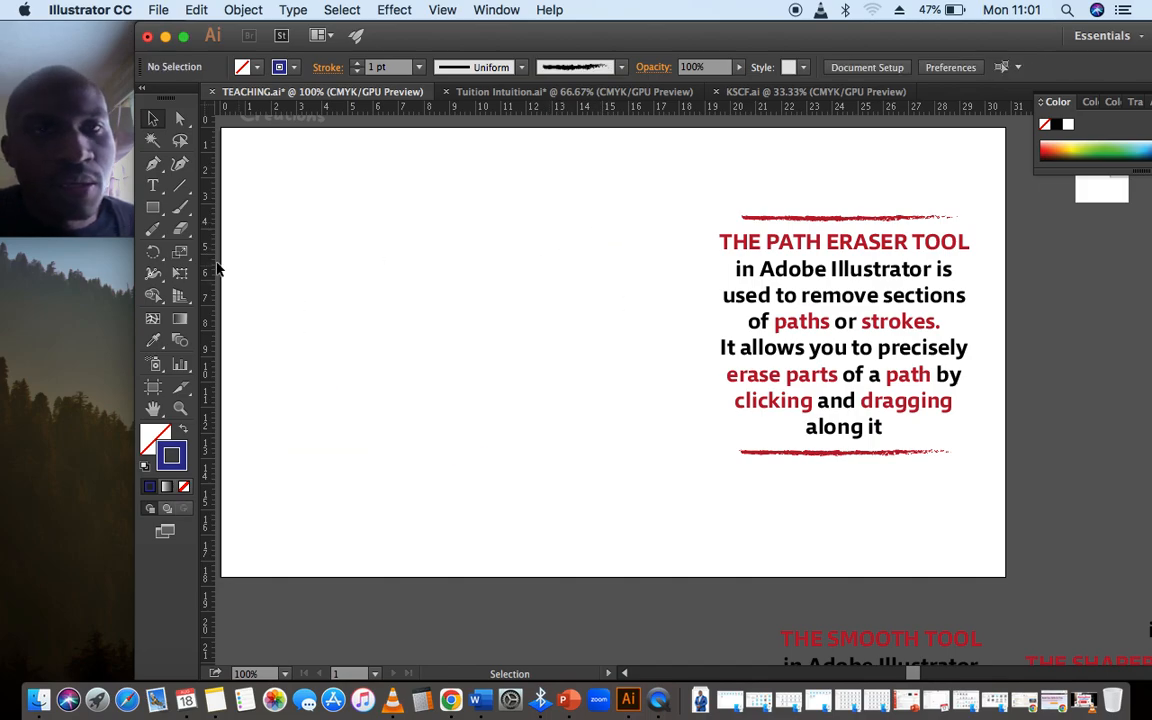
# Draw a closed, uneven round outline about 14 cm wide with the Pencil tool beside the Path Eraser Tool description
pyautogui.click(156, 233)
pyautogui.moveTo(336, 320)
pyautogui.mouseDown()
pyautogui.moveTo(384, 212)
pyautogui.moveTo(569, 240)
pyautogui.moveTo(587, 317)
pyautogui.moveTo(678, 475)
pyautogui.moveTo(534, 528)
pyautogui.moveTo(441, 460)
pyautogui.moveTo(479, 392)
pyautogui.moveTo(495, 293)
pyautogui.moveTo(404, 354)
pyautogui.moveTo(326, 433)
pyautogui.moveTo(322, 388)
pyautogui.moveTo(383, 364)
pyautogui.moveTo(346, 324)
pyautogui.moveTo(285, 334)
pyautogui.moveTo(342, 324)
pyautogui.mouseUp()
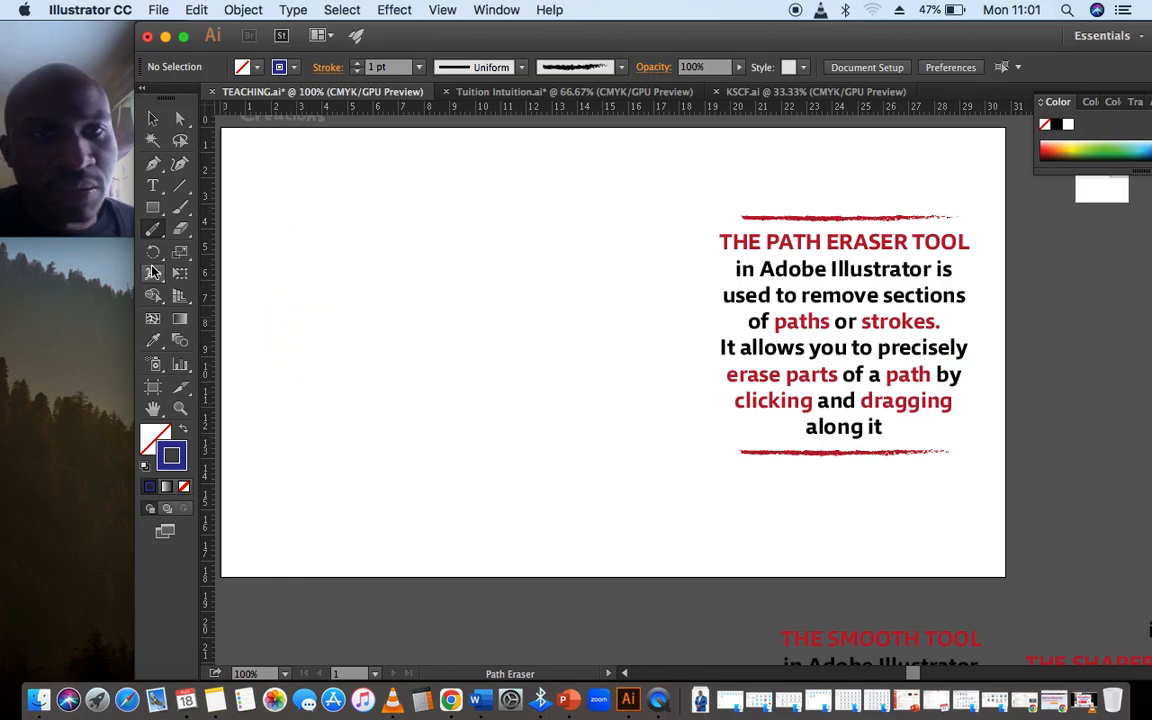
pyautogui.click(153, 229)
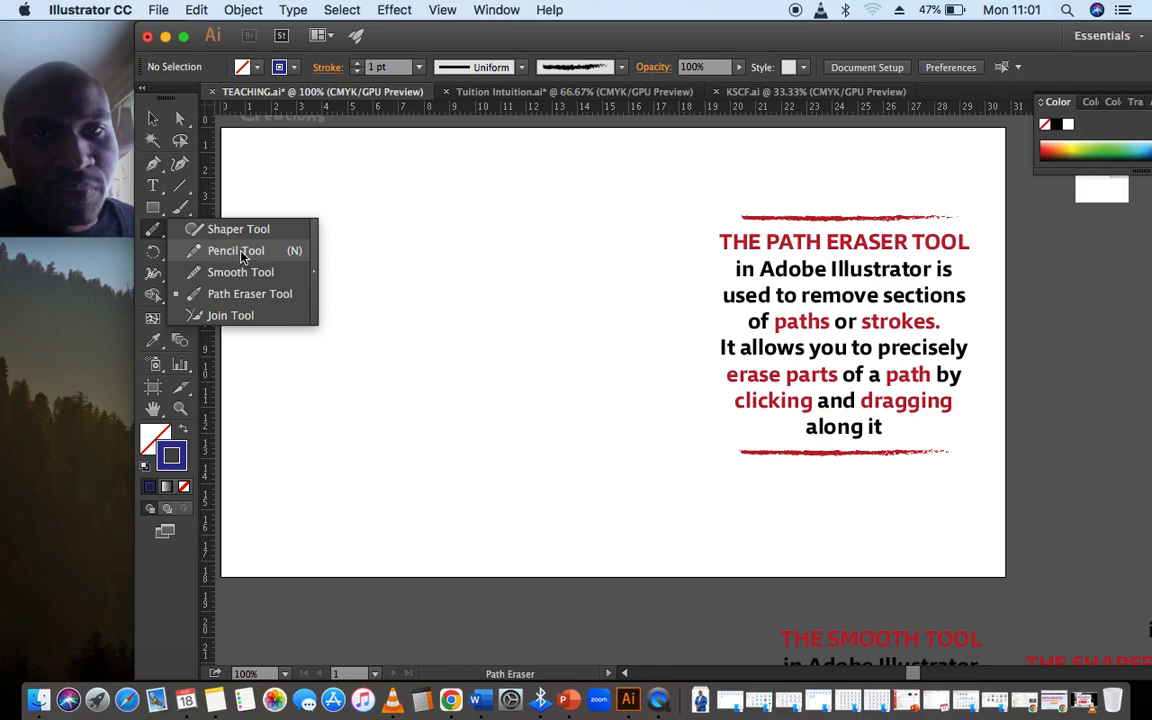
pyautogui.click(240, 254)
pyautogui.moveTo(468, 237)
pyautogui.mouseDown()
pyautogui.moveTo(343, 518)
pyautogui.moveTo(492, 492)
pyautogui.moveTo(583, 416)
pyautogui.moveTo(557, 261)
pyautogui.moveTo(472, 240)
pyautogui.mouseUp()
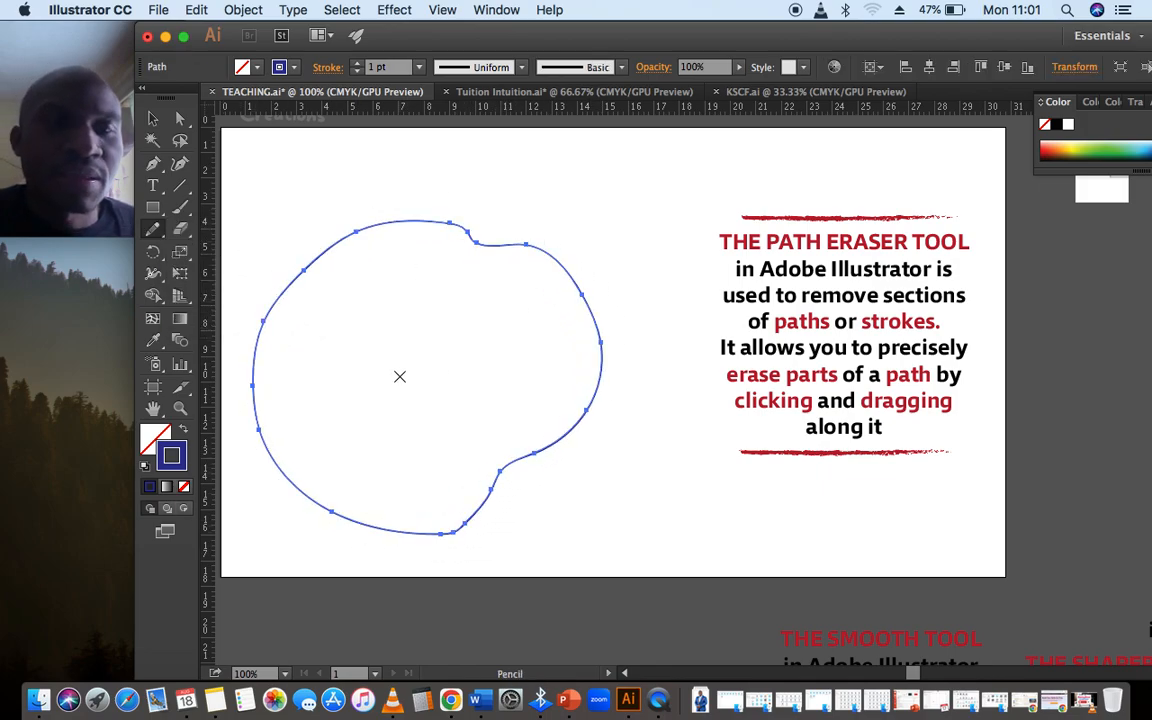
# Erase sections of the uneven outline with the Path Eraser tool at the upper notch, right side, upper-left curve and lower edge
pyautogui.click(153, 229)
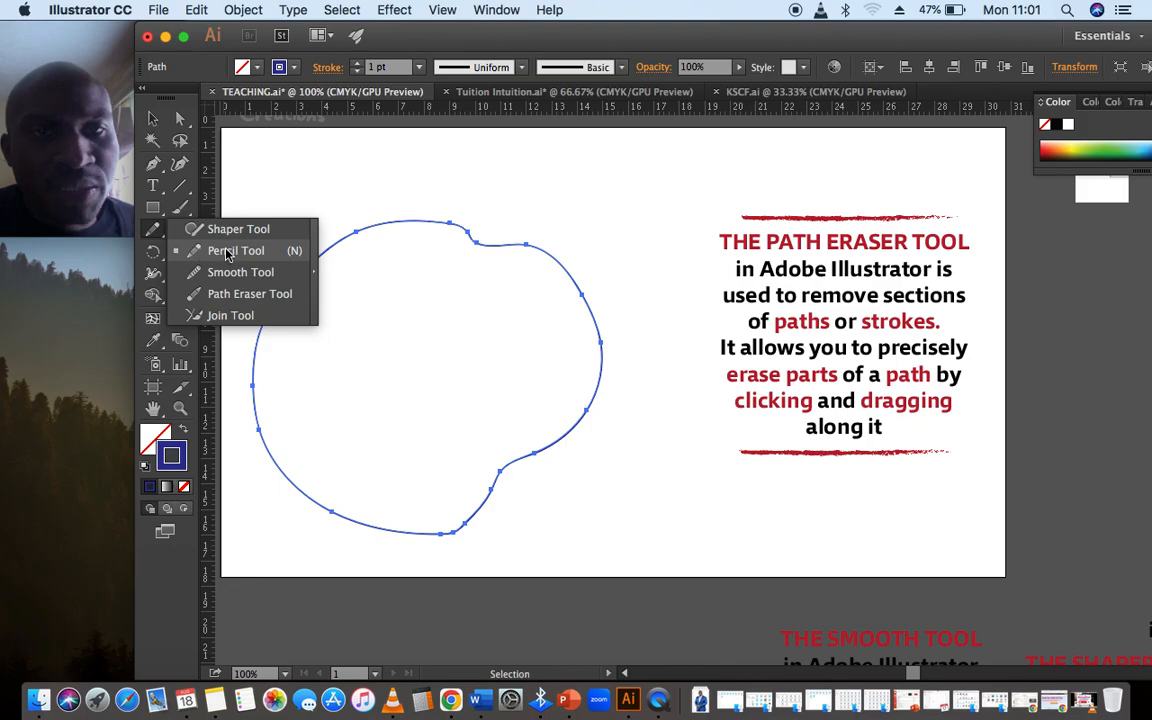
pyautogui.click(249, 294)
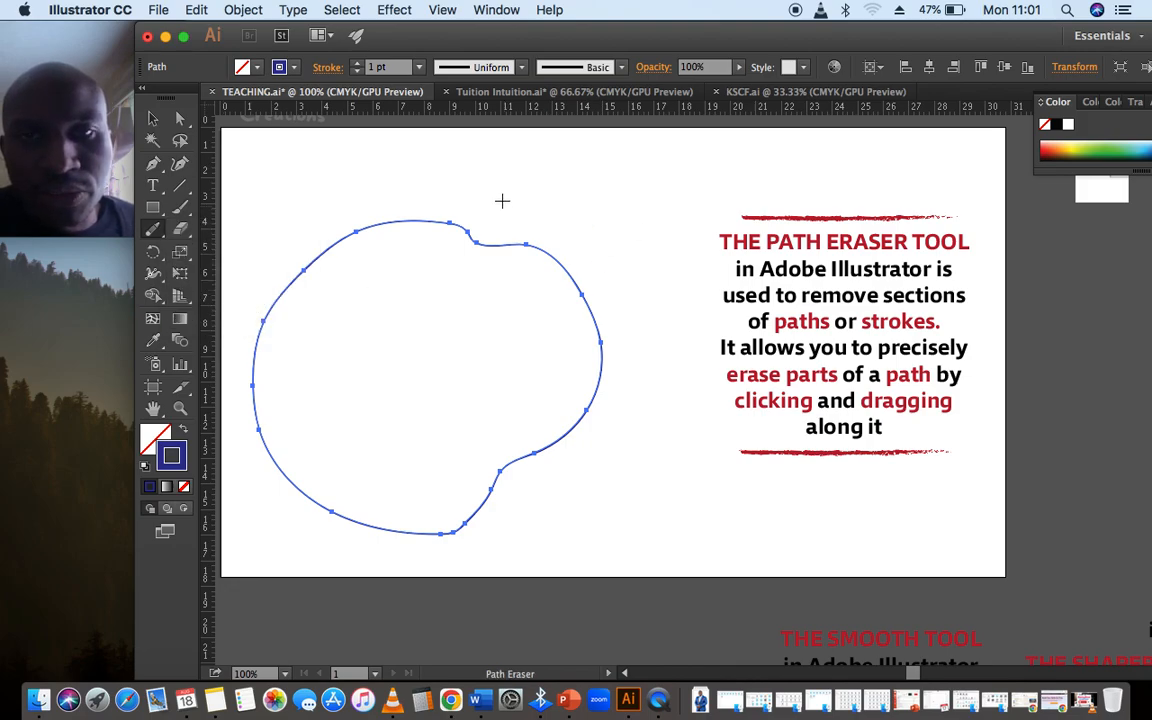
pyautogui.moveTo(501, 245); pyautogui.dragTo(484, 244)
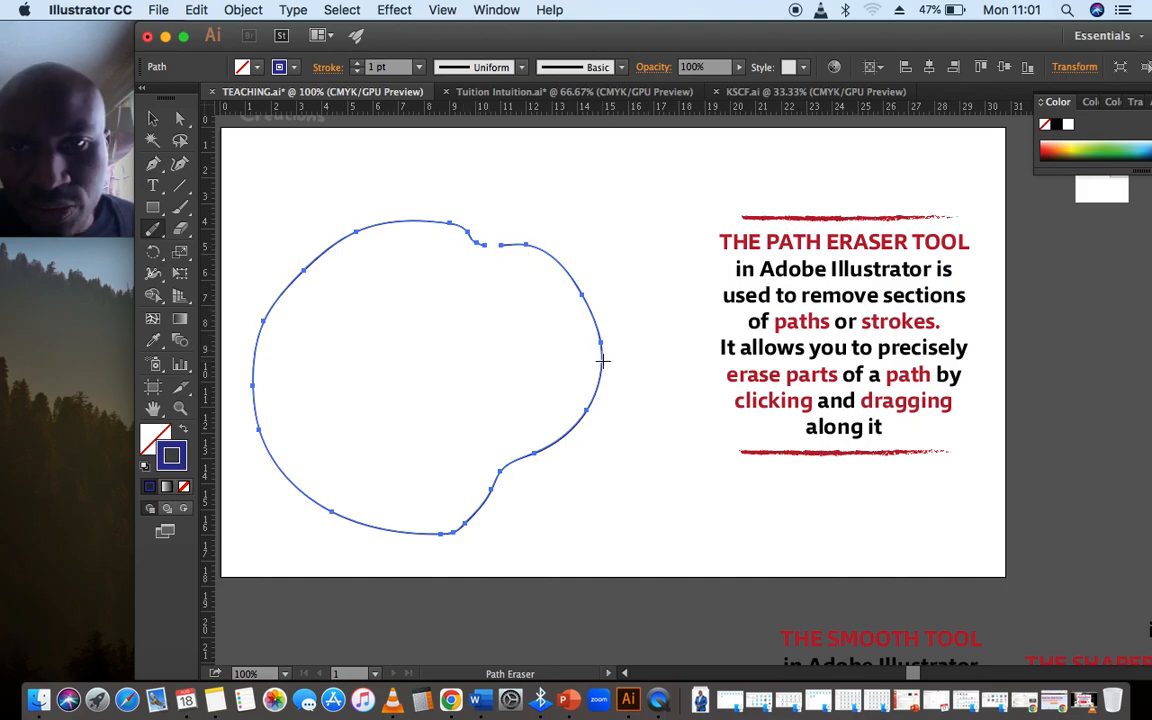
pyautogui.moveTo(602, 361); pyautogui.dragTo(527, 368)
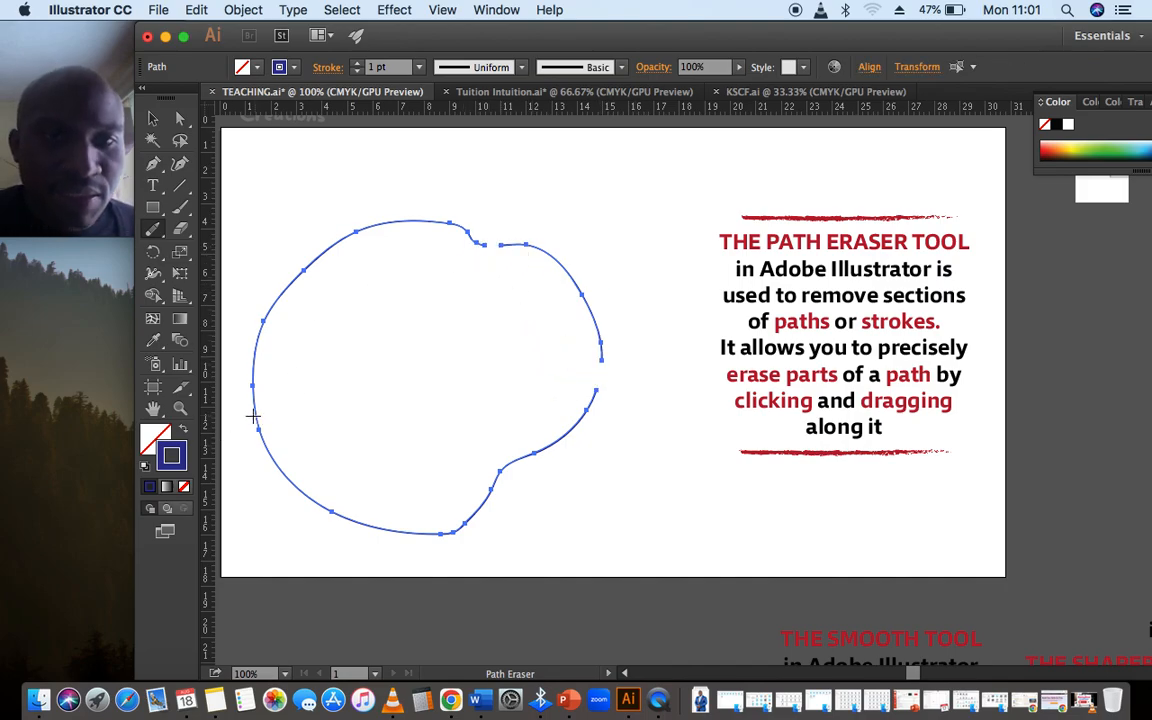
pyautogui.moveTo(254, 418); pyautogui.dragTo(462, 318)
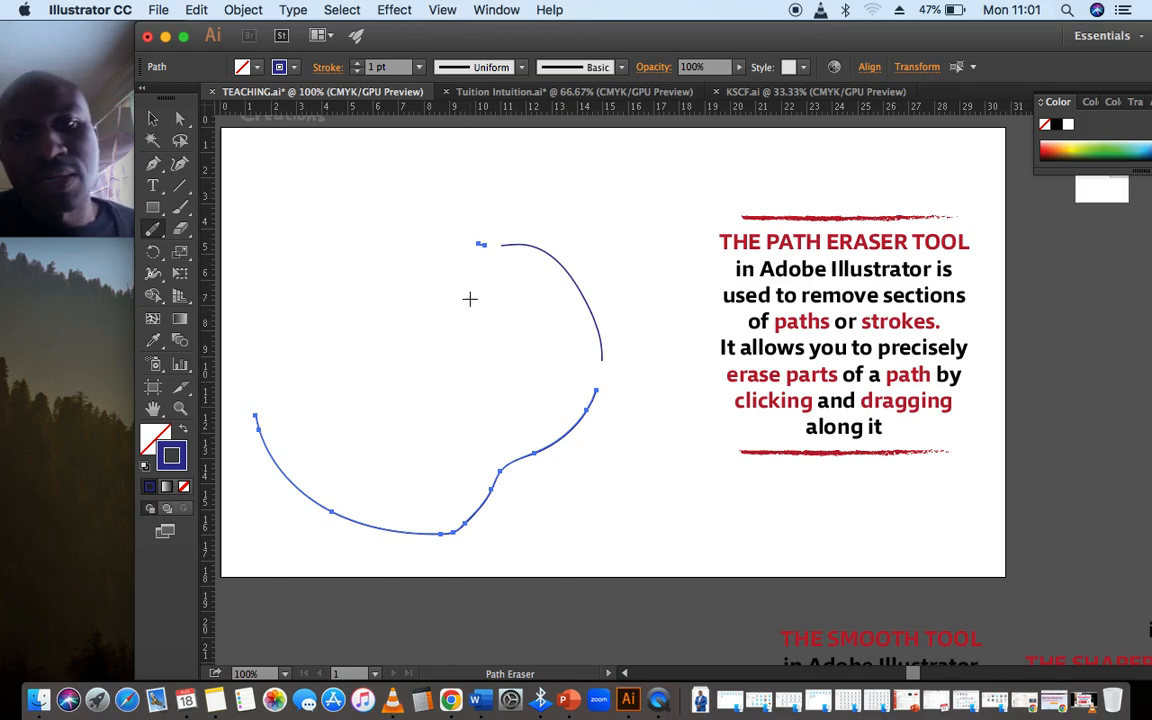
pyautogui.moveTo(326, 515); pyautogui.dragTo(510, 342)
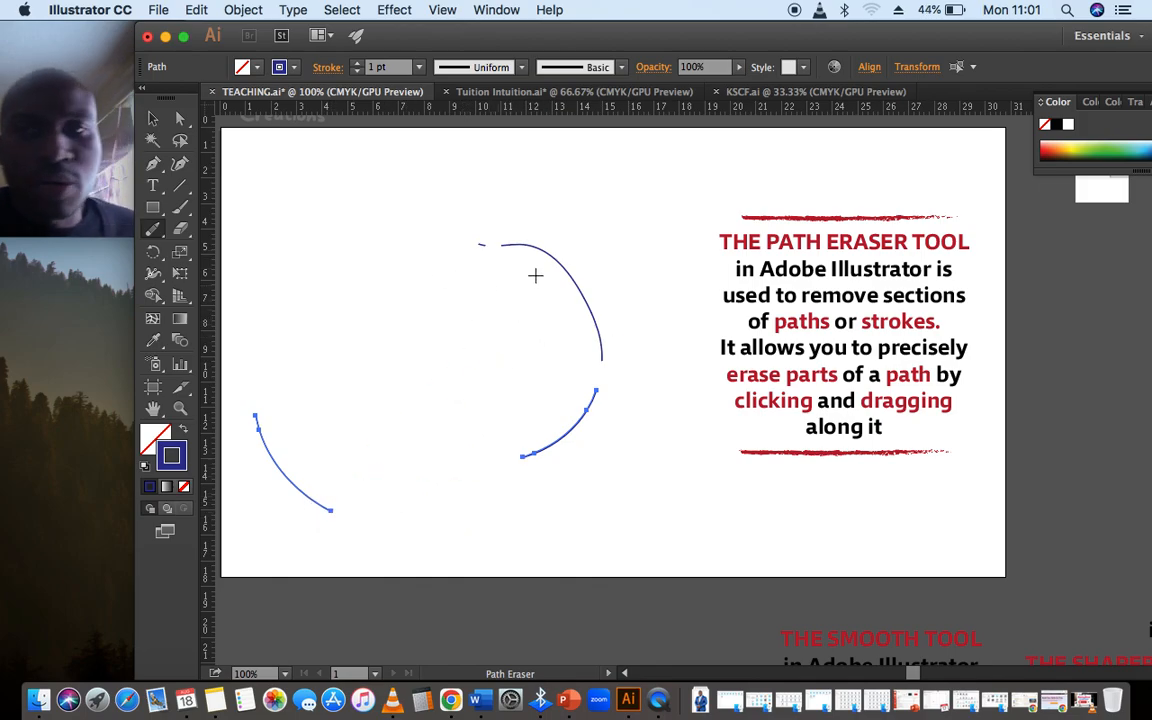
# Move the "CMD + Z mac OR CTRL + Z on pc" text from above the artboard to the artboard's upper edge
pyautogui.click(152, 119)
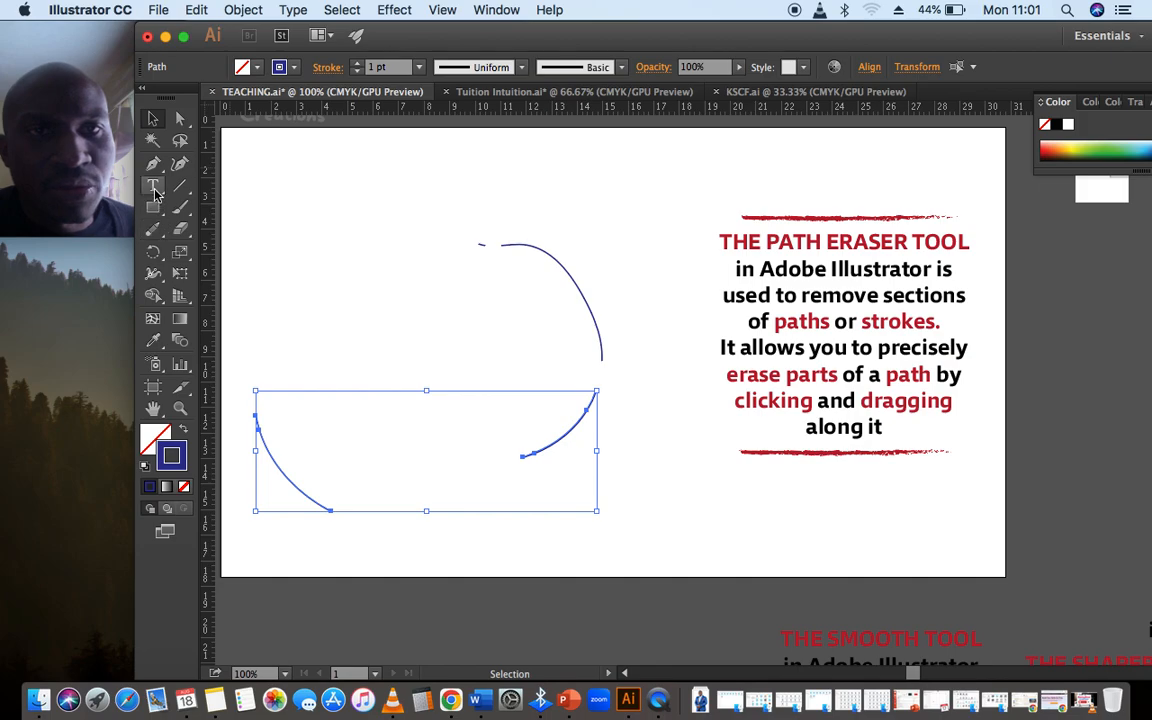
pyautogui.click(152, 186)
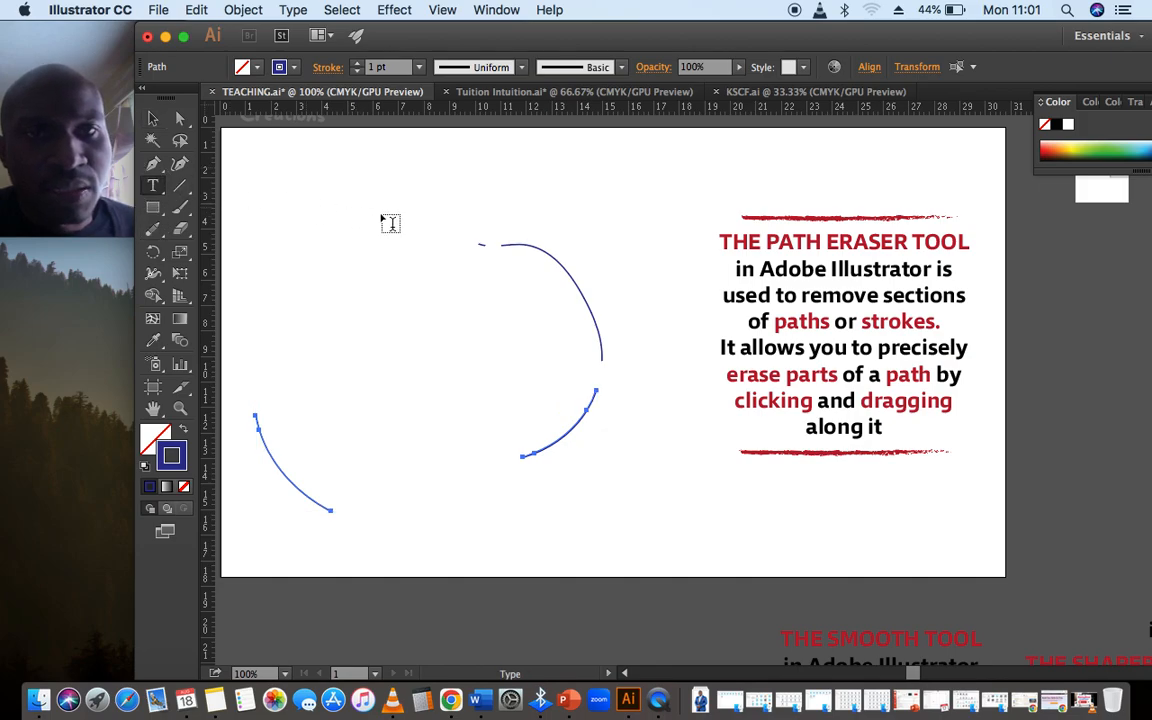
pyautogui.scroll(5, 480, 225)
pyautogui.scroll(-2, 480, 225)
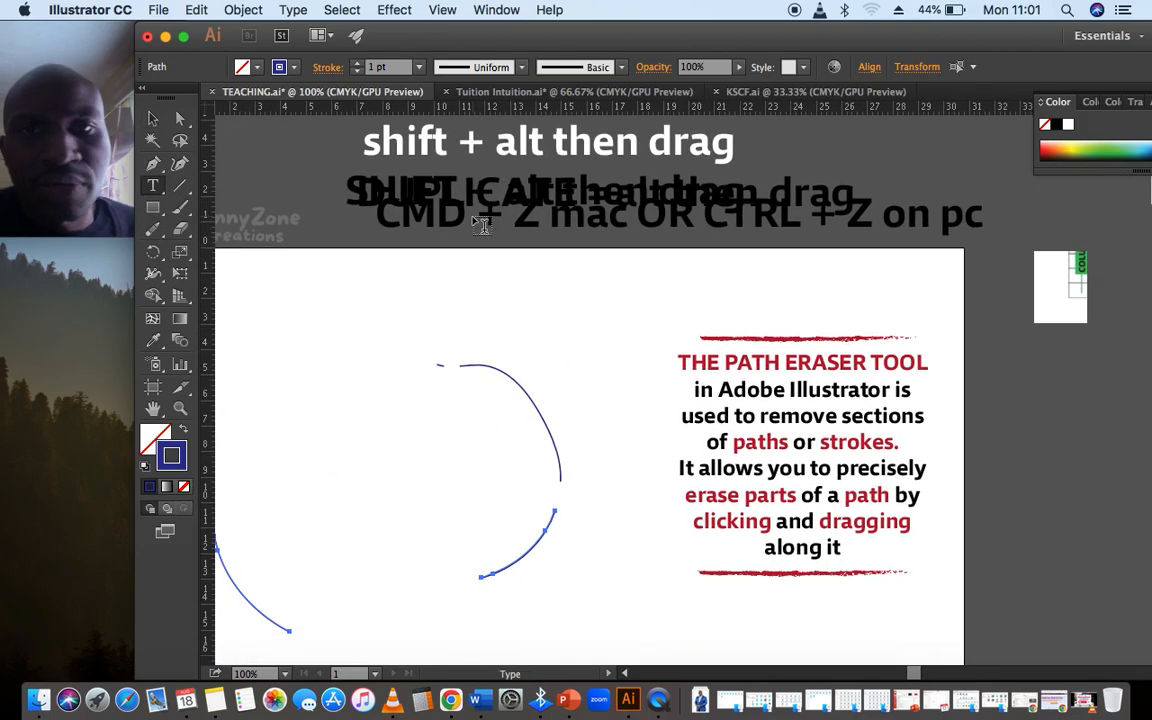
pyautogui.press('v')
pyautogui.moveTo(509, 203); pyautogui.dragTo(486, 312)
pyautogui.click(153, 409)
pyautogui.moveTo(375, 382); pyautogui.dragTo(411, 261)
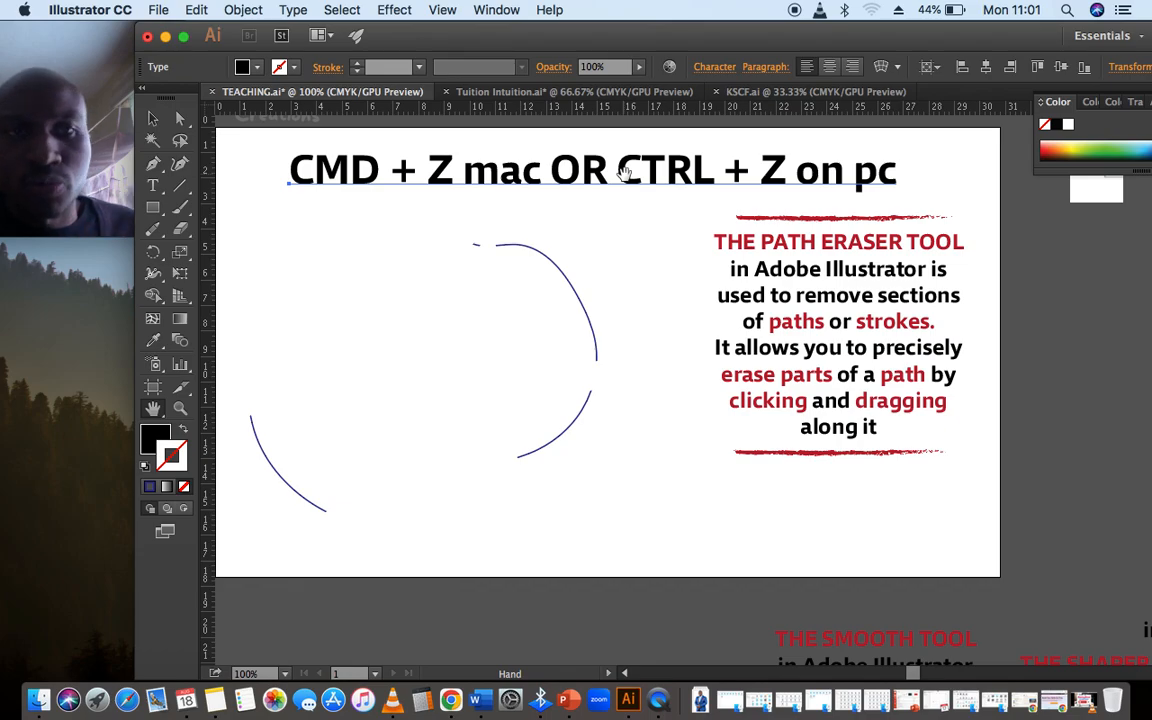
# Undo the "CMD + Z mac OR CTRL + Z on pc" text placement and the Path Eraser cuts on the round outline
pyautogui.press('v')
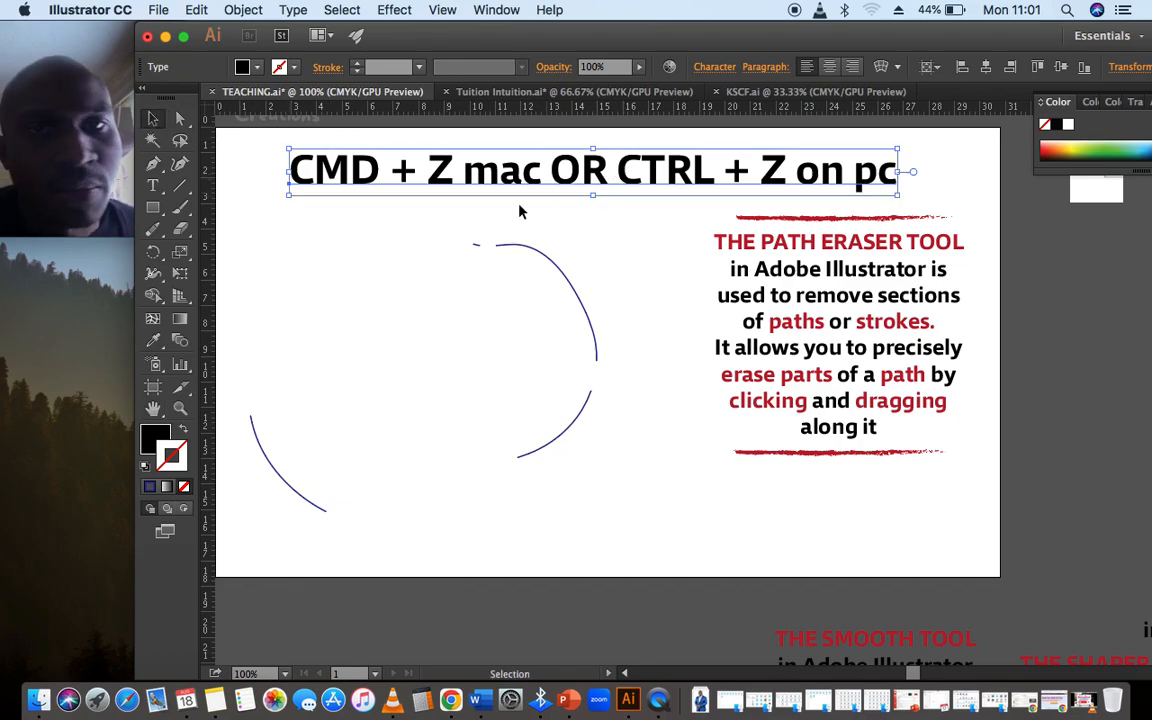
pyautogui.press('Delete')
pyautogui.press('super+z')
pyautogui.press('super+z')
pyautogui.press('super+z')
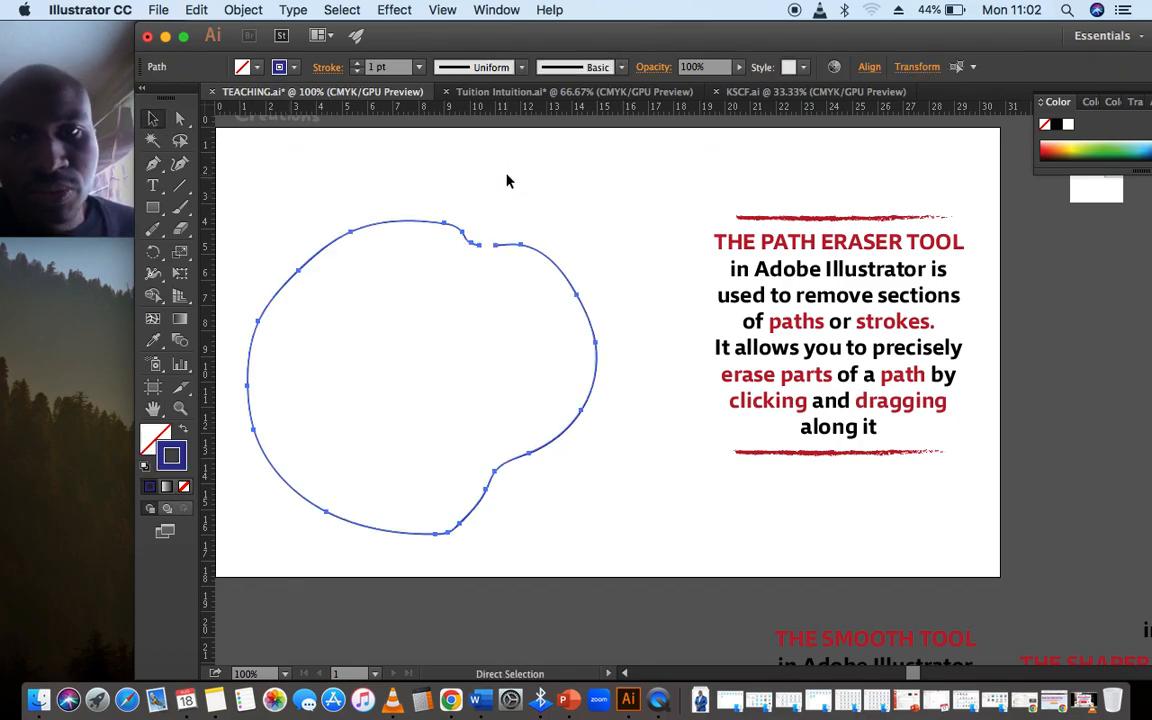
# Delete the uneven round outline from the artboard
pyautogui.click(560, 191)
pyautogui.click(552, 263)
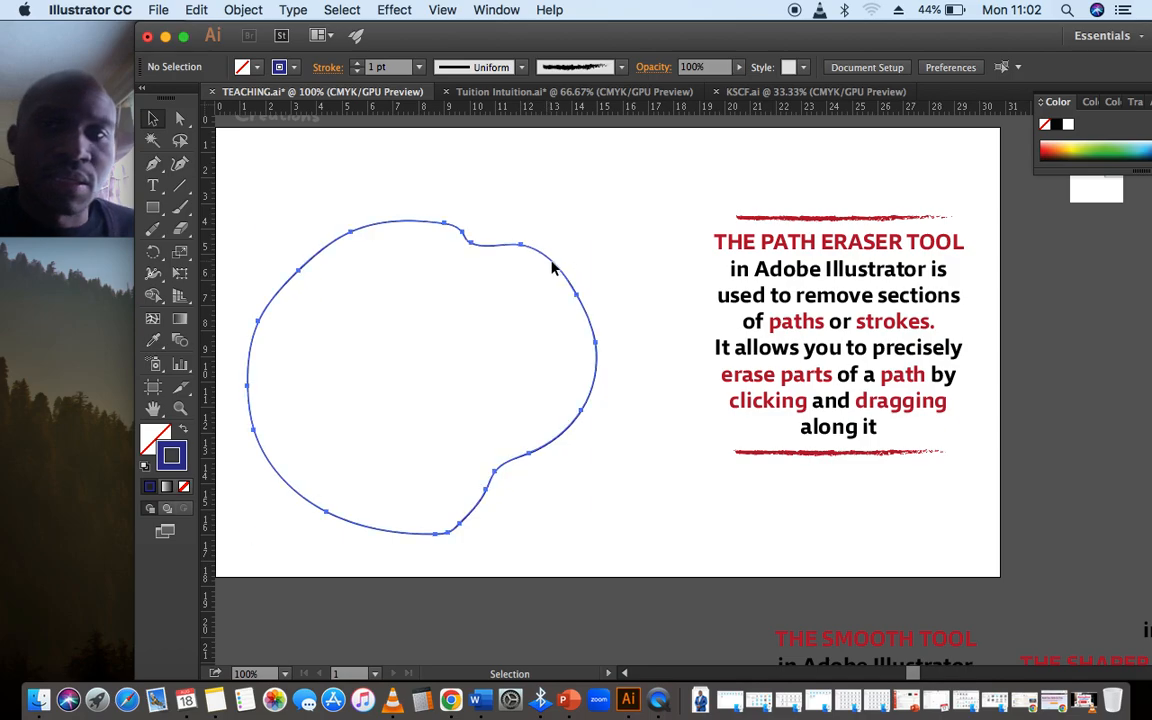
pyautogui.press('Delete')
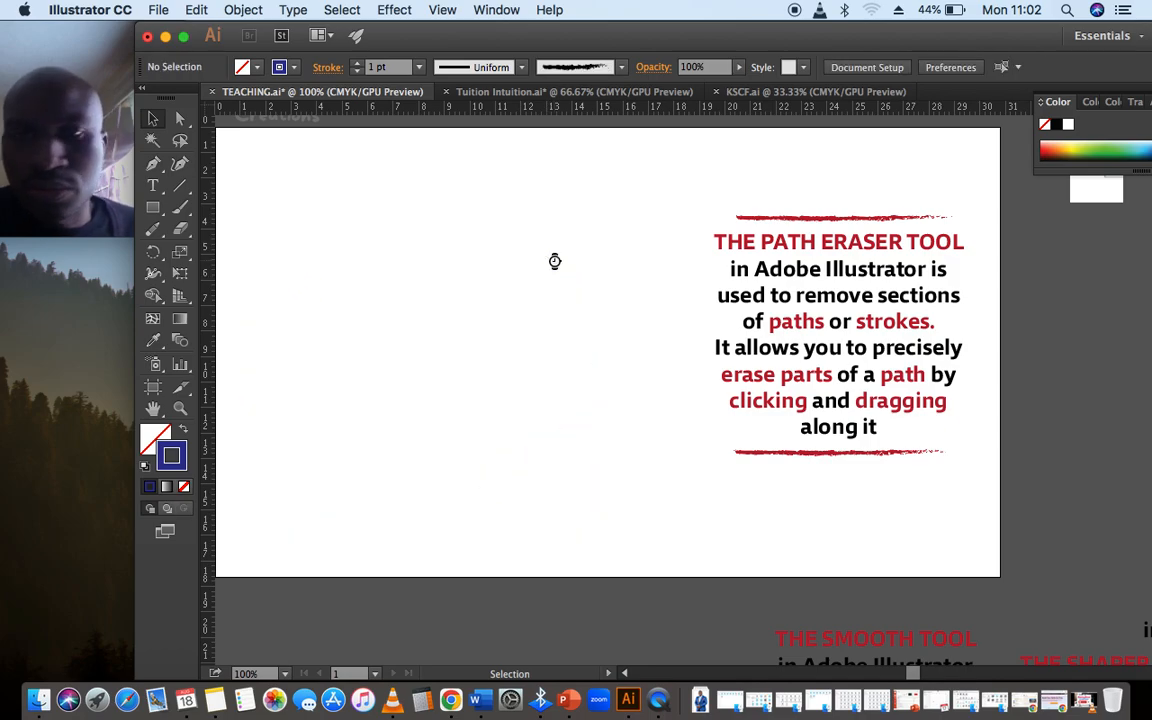
# Draw a closed, irregular looping shape about 13 cm wide with the Pencil tool beside the Path Eraser Tool description
pyautogui.click(153, 228)
pyautogui.click(158, 231)
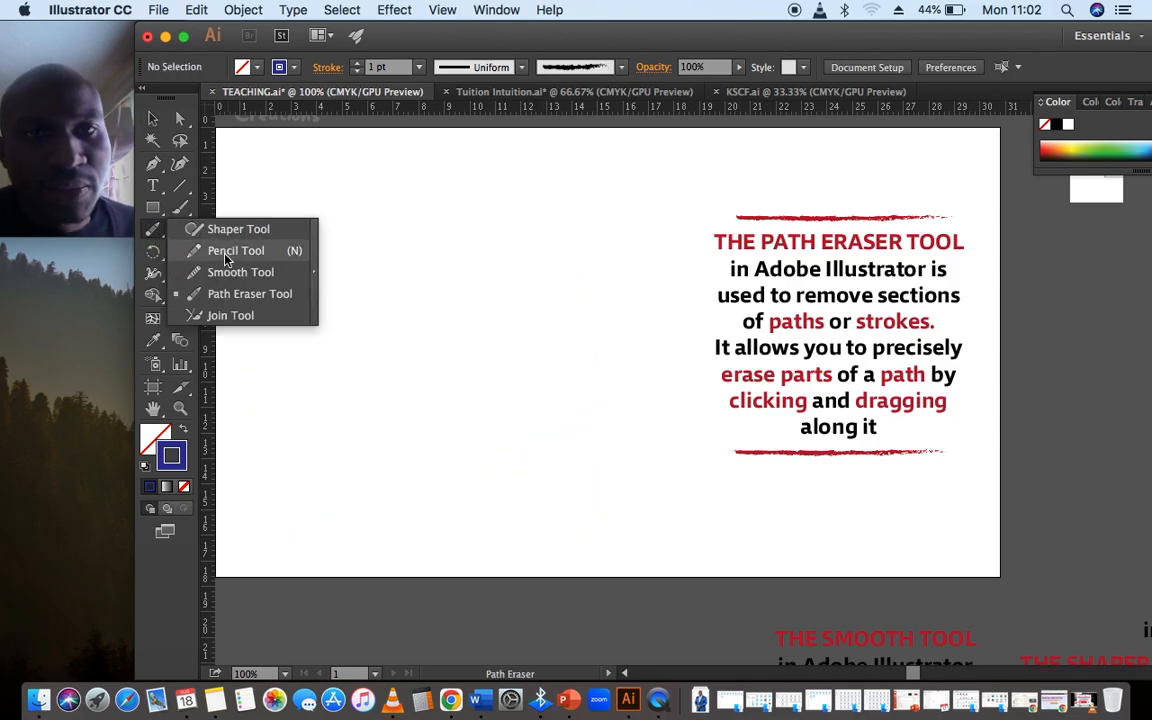
pyautogui.click(295, 257)
pyautogui.moveTo(531, 215)
pyautogui.mouseDown()
pyautogui.moveTo(368, 383)
pyautogui.moveTo(404, 463)
pyautogui.moveTo(468, 510)
pyautogui.moveTo(672, 366)
pyautogui.moveTo(628, 258)
pyautogui.moveTo(626, 170)
pyautogui.moveTo(568, 295)
pyautogui.moveTo(456, 361)
pyautogui.moveTo(546, 250)
pyautogui.moveTo(433, 226)
pyautogui.moveTo(547, 220)
pyautogui.mouseUp()
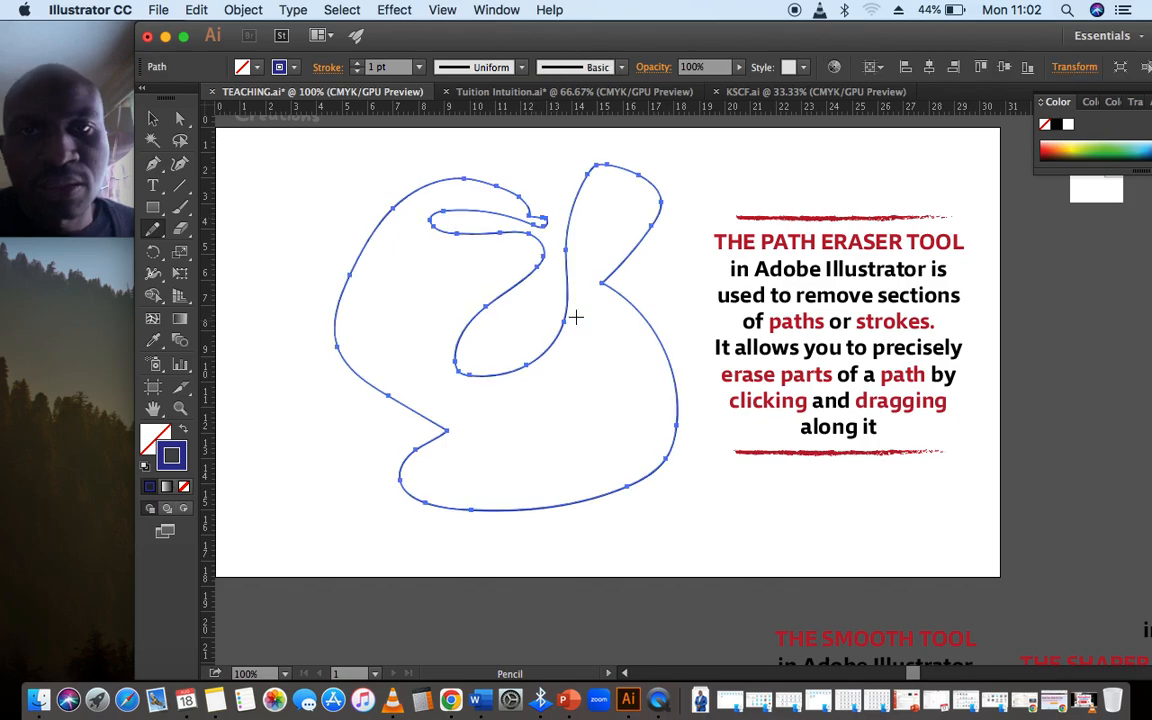
# Erase the looping shape's outer left and upper-right sections and a piece of its lower curve with the Path Eraser tool
pyautogui.moveTo(157, 233)
pyautogui.mouseDown()
pyautogui.moveTo(268, 310)
pyautogui.moveTo(265, 293)
pyautogui.mouseUp()
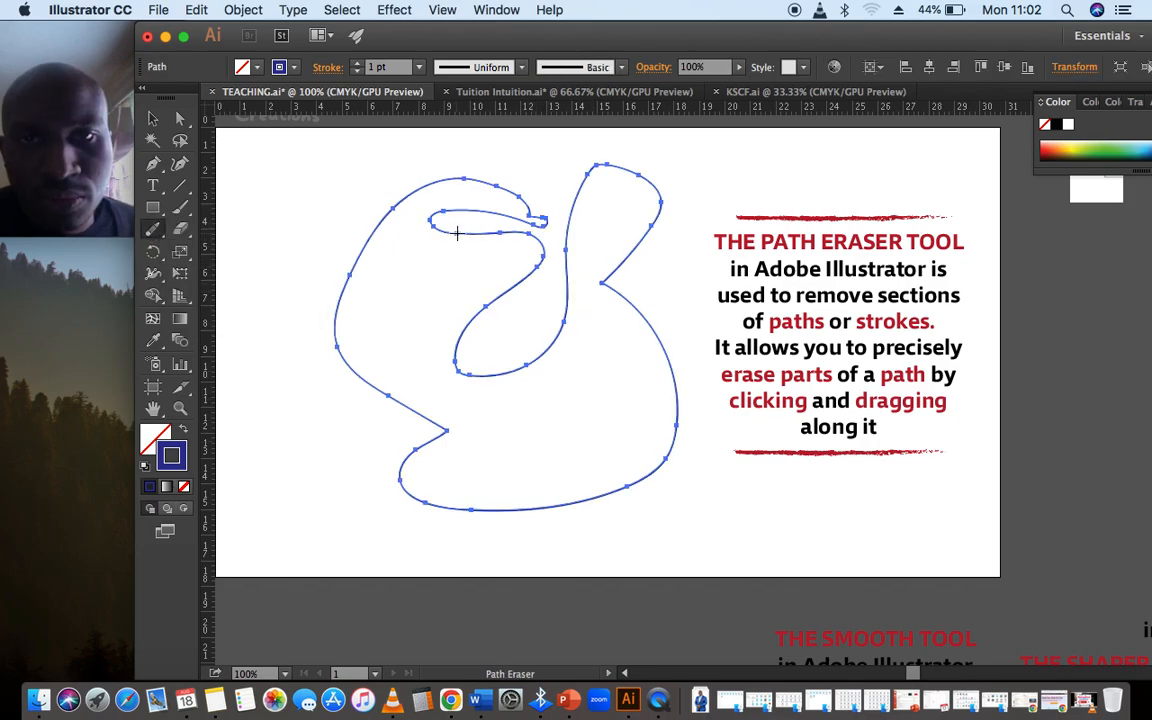
pyautogui.moveTo(457, 233); pyautogui.dragTo(259, 399)
pyautogui.moveTo(523, 364); pyautogui.dragTo(689, 435)
pyautogui.moveTo(416, 452); pyautogui.dragTo(219, 407)
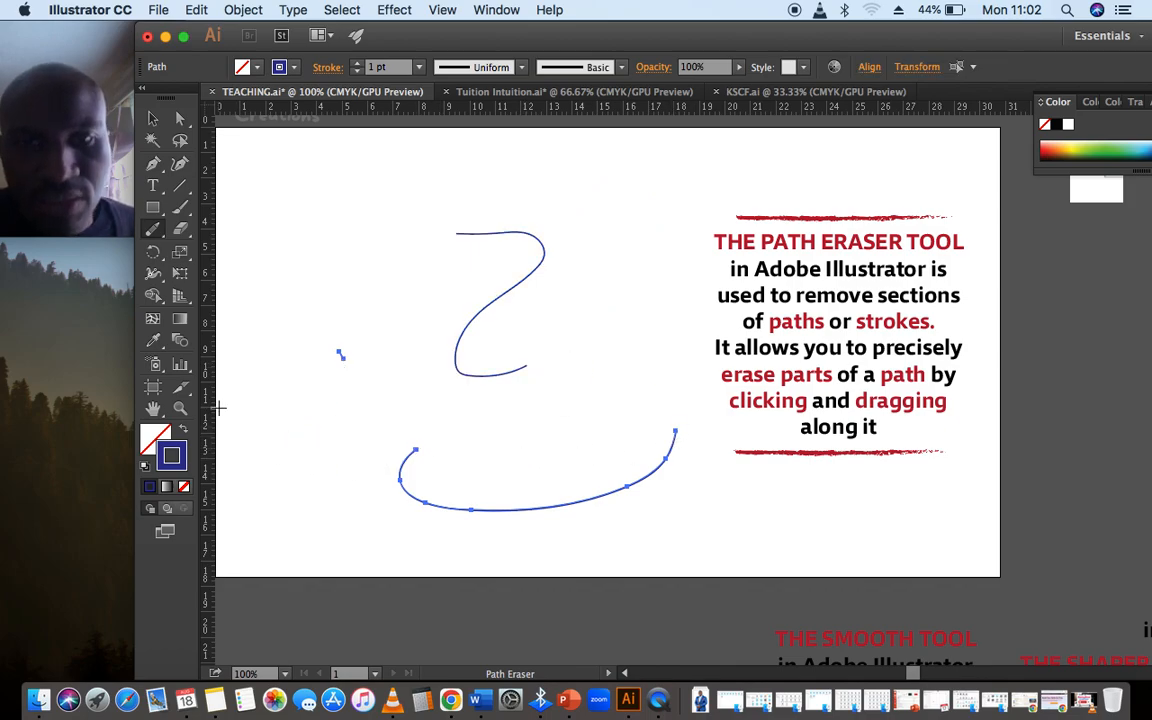
pyautogui.moveTo(574, 502); pyautogui.dragTo(638, 513)
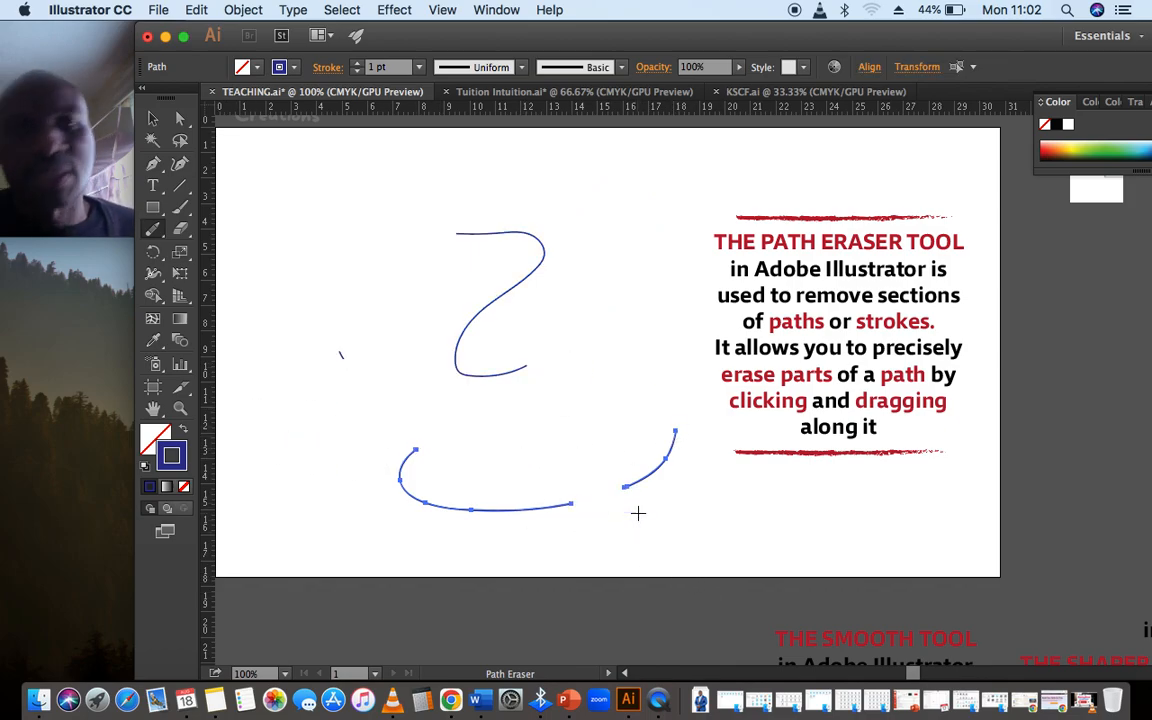
# Undo the Path Eraser cuts and remove the looping shape from the artboard
pyautogui.press('super+z')
pyautogui.press('super+z')
pyautogui.press('super+z')
pyautogui.press('super+z')
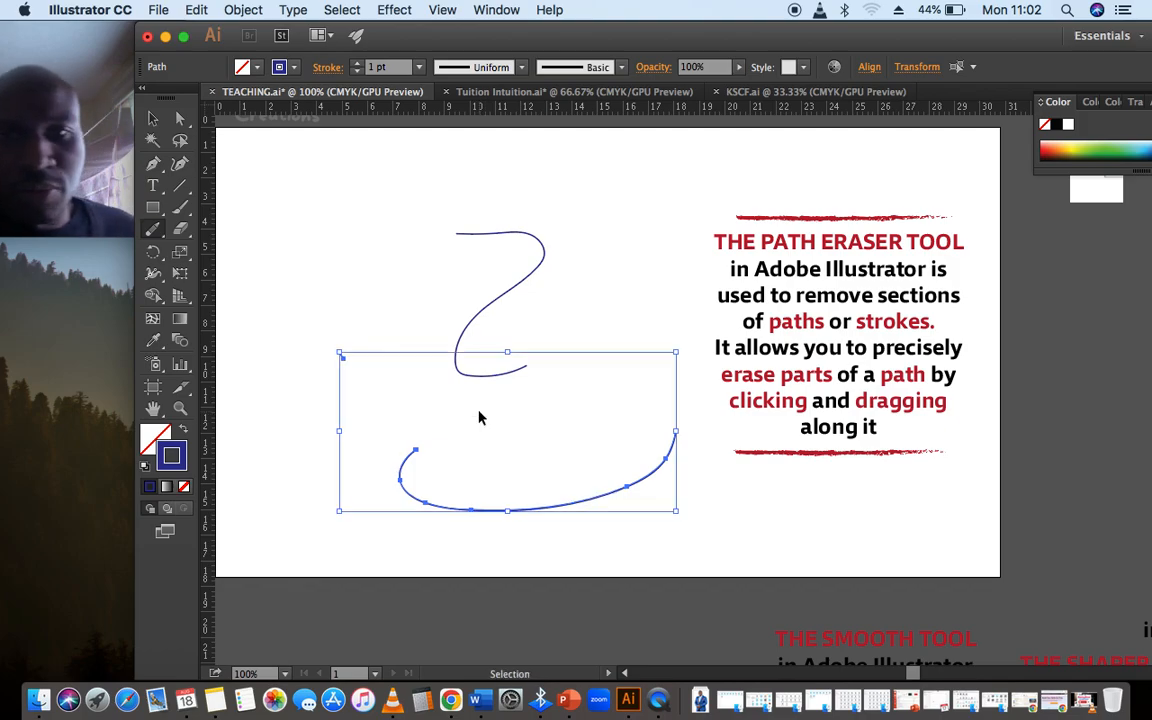
pyautogui.click(175, 228)
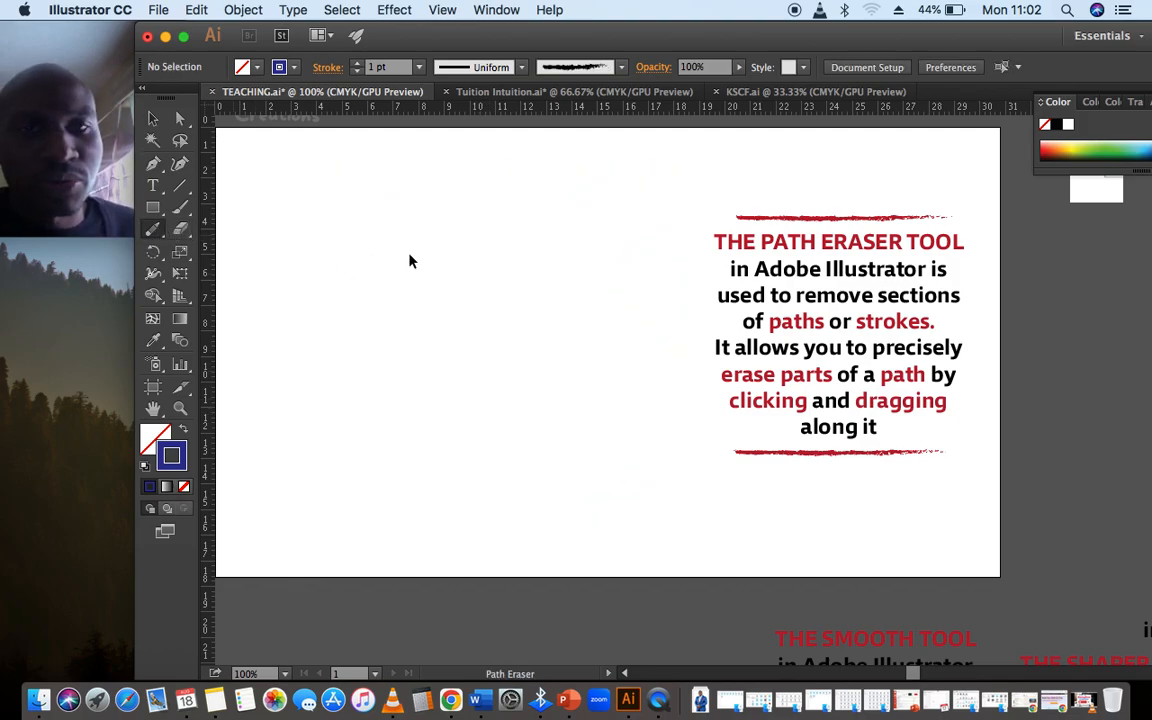
pyautogui.moveTo(411, 222)
pyautogui.mouseDown()
pyautogui.moveTo(640, 260)
pyautogui.moveTo(427, 229)
pyautogui.moveTo(417, 238)
pyautogui.moveTo(529, 417)
pyautogui.moveTo(424, 213)
pyautogui.moveTo(395, 198)
pyautogui.moveTo(386, 208)
pyautogui.moveTo(487, 273)
pyautogui.moveTo(373, 237)
pyautogui.moveTo(373, 226)
pyautogui.moveTo(357, 481)
pyautogui.moveTo(342, 278)
pyautogui.moveTo(363, 267)
pyautogui.moveTo(393, 306)
pyautogui.mouseUp()
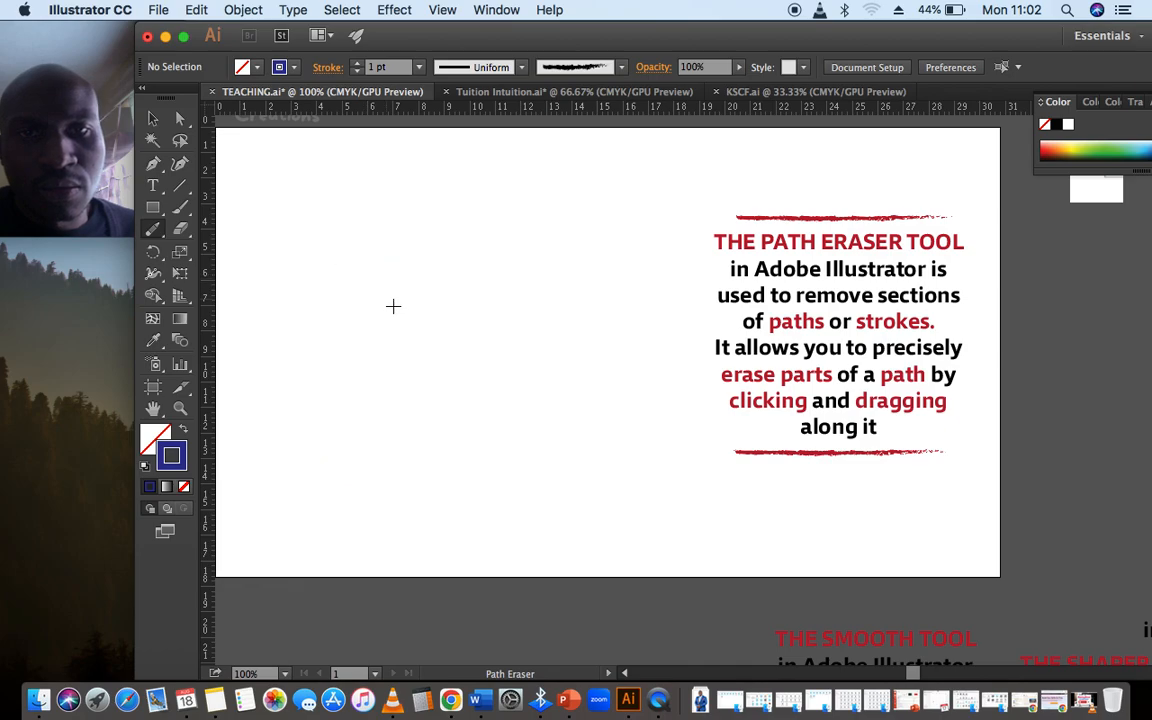
# Draw a closed, rounded outline about 10.5 cm wide with a small upper-left notch using the Pencil tool
pyautogui.click(152, 235)
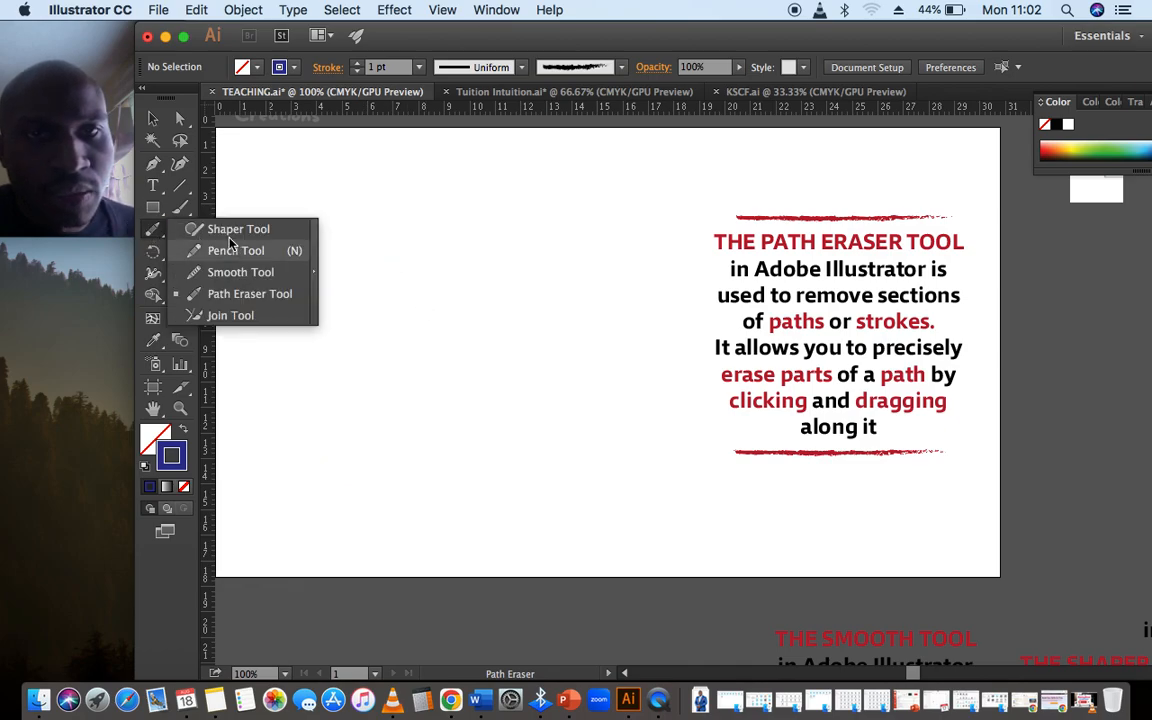
pyautogui.click(227, 232)
pyautogui.click(152, 232)
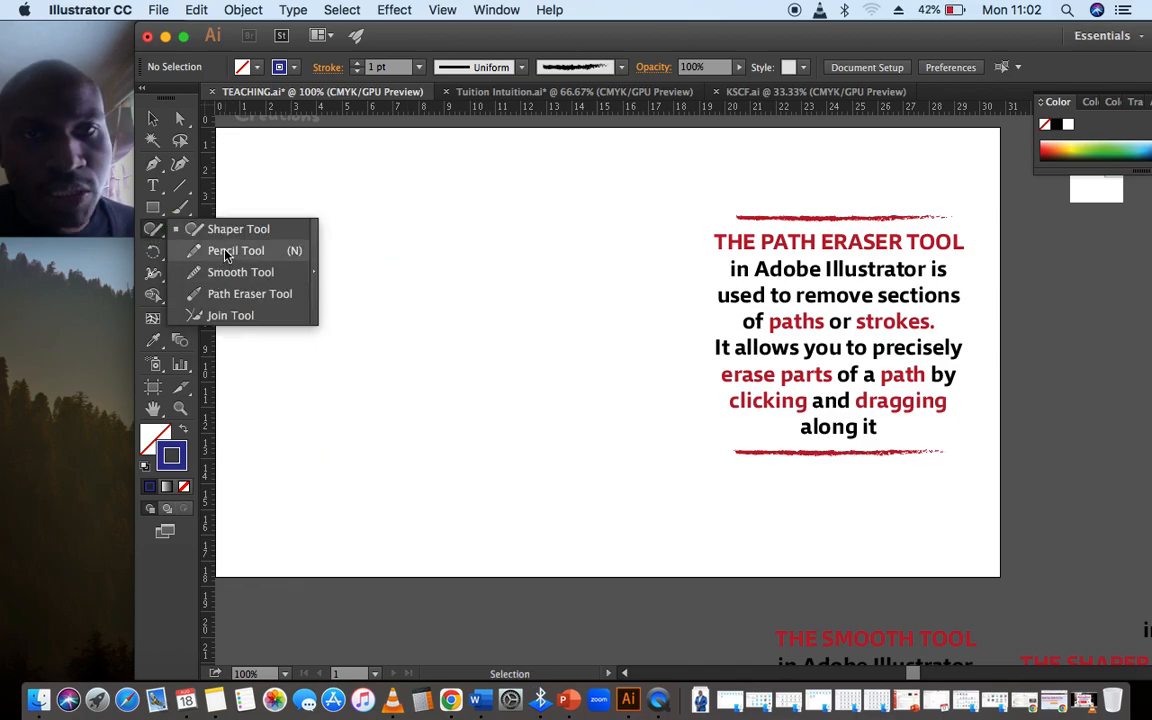
pyautogui.click(200, 247)
pyautogui.moveTo(327, 243)
pyautogui.mouseDown()
pyautogui.moveTo(524, 392)
pyautogui.moveTo(296, 239)
pyautogui.moveTo(328, 240)
pyautogui.mouseUp()
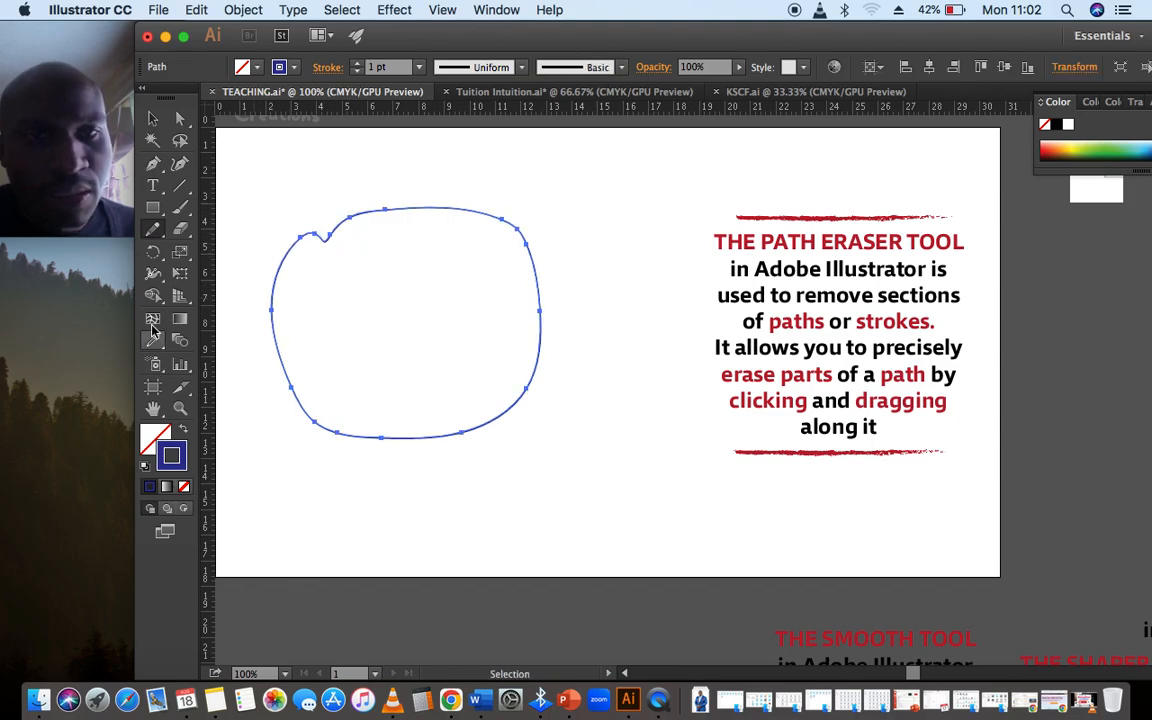
# Erase the rounded outline's upper-right section and cut small gaps at its notch and lower-left side with the Path Eraser tool
pyautogui.click(155, 231)
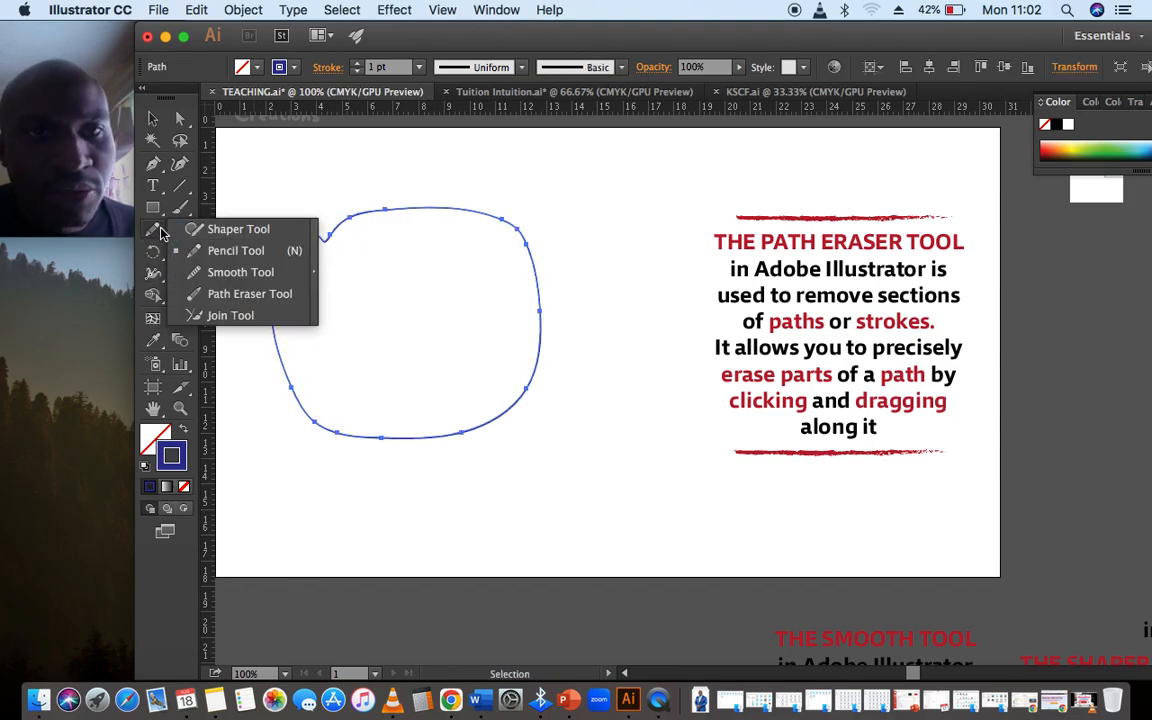
pyautogui.click(161, 233)
pyautogui.click(166, 241)
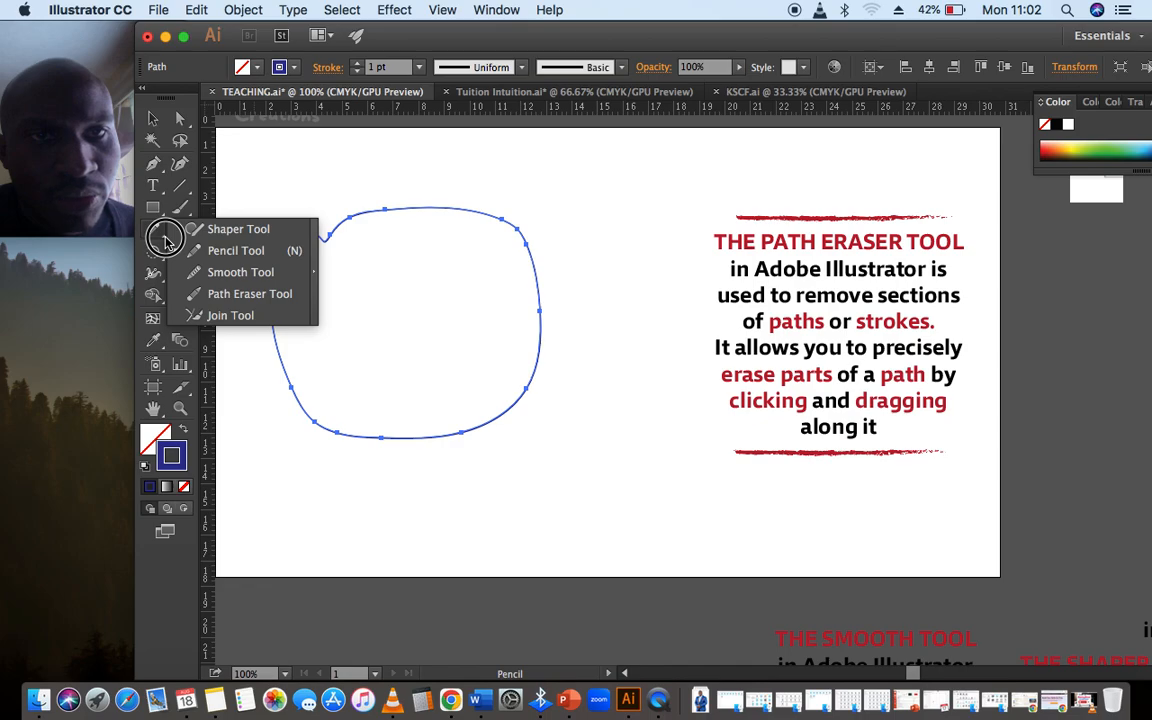
pyautogui.click(250, 293)
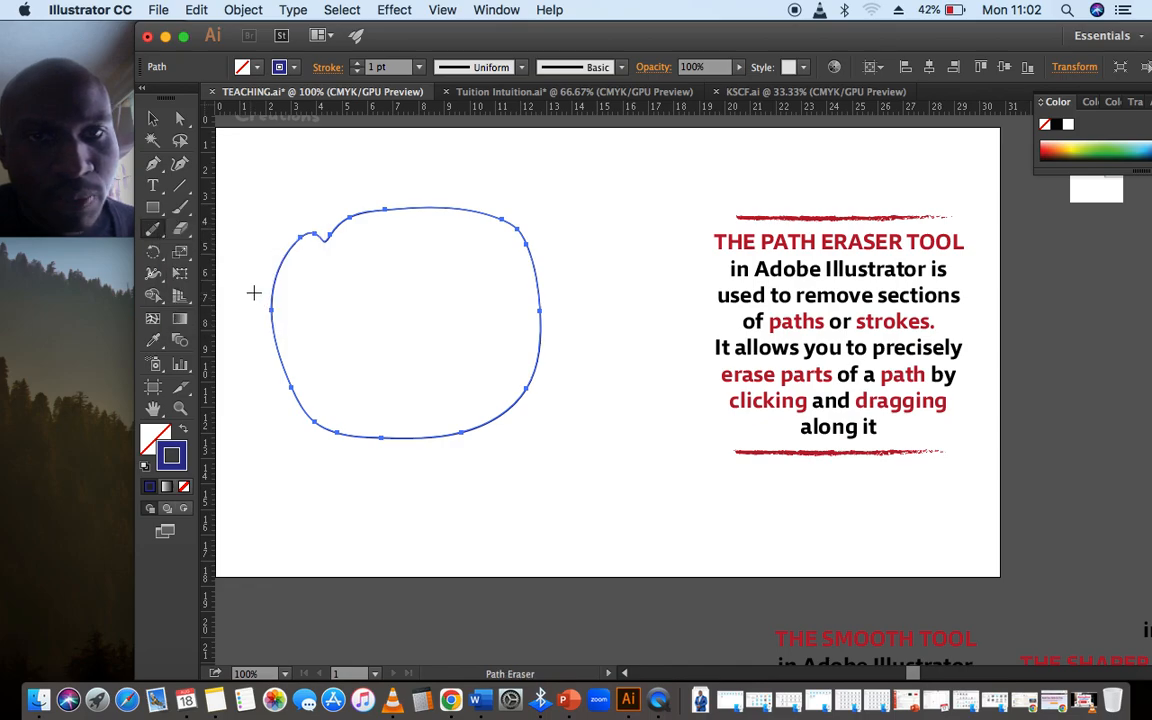
pyautogui.moveTo(330, 235); pyautogui.dragTo(346, 268)
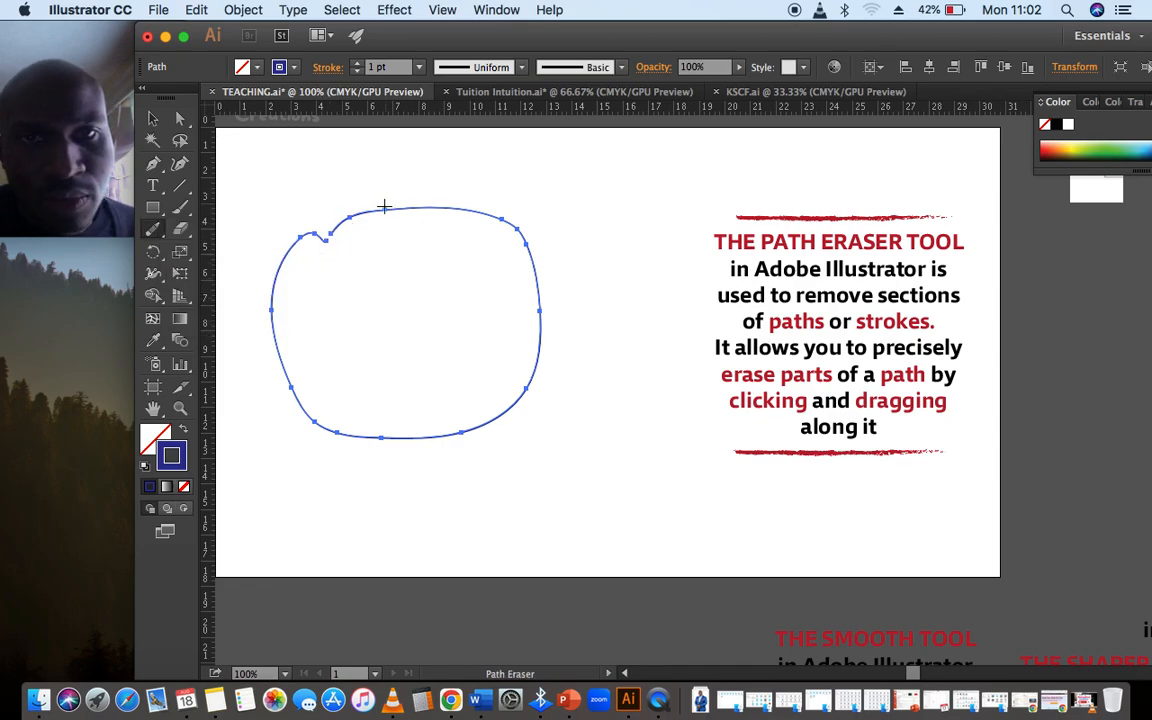
pyautogui.moveTo(384, 206)
pyautogui.mouseDown()
pyautogui.moveTo(476, 329)
pyautogui.moveTo(442, 396)
pyautogui.mouseUp()
pyautogui.moveTo(278, 428); pyautogui.dragTo(490, 275)
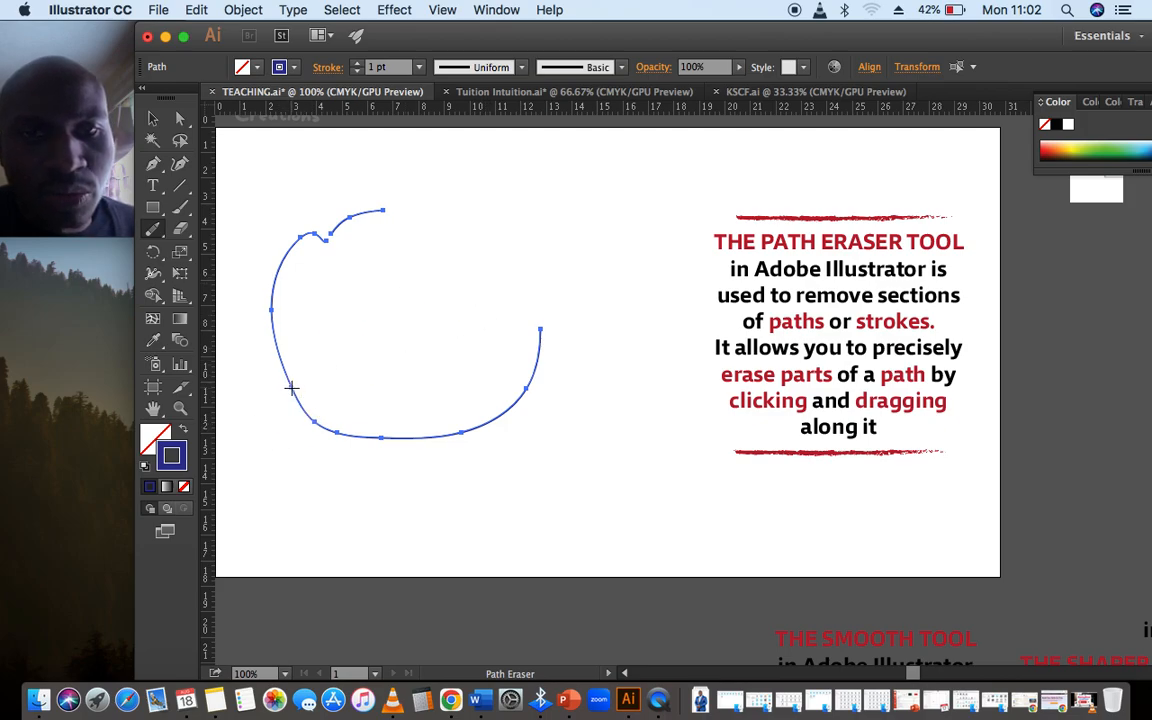
pyautogui.moveTo(291, 388); pyautogui.dragTo(558, 257)
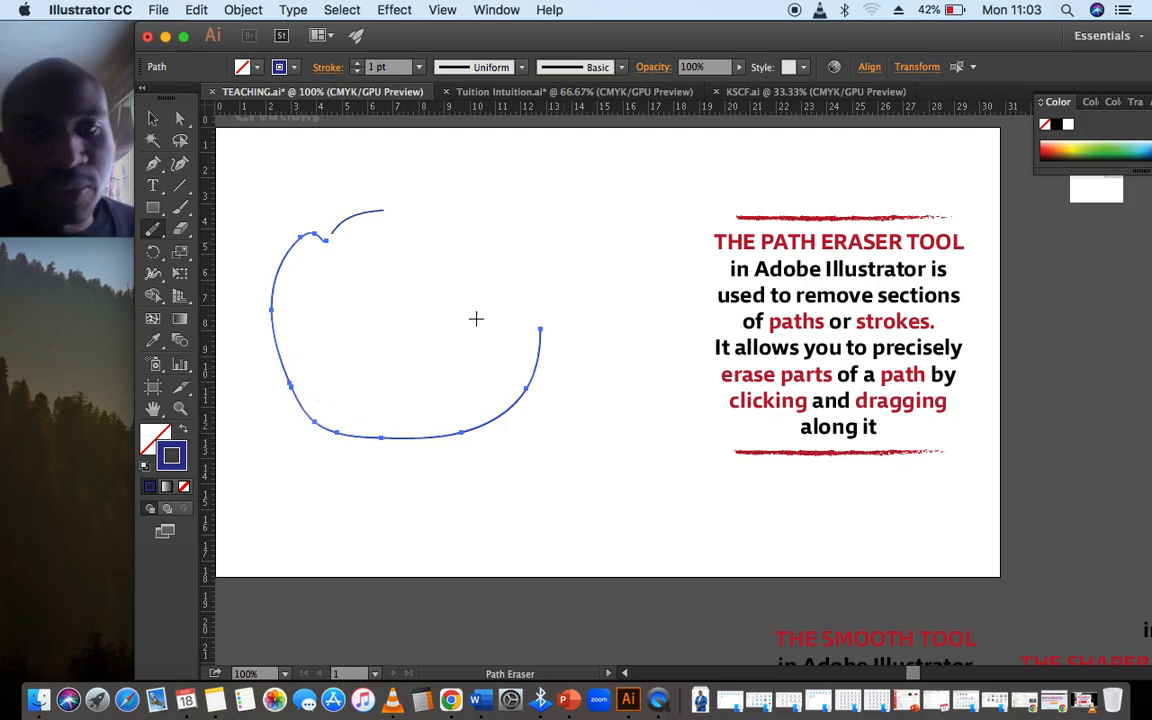
# Try erasing the outline's lower-right section with the Path Eraser tool, undo that cut and deselect the path
pyautogui.moveTo(385, 434)
pyautogui.mouseDown()
pyautogui.moveTo(461, 311)
pyautogui.moveTo(509, 290)
pyautogui.mouseUp()
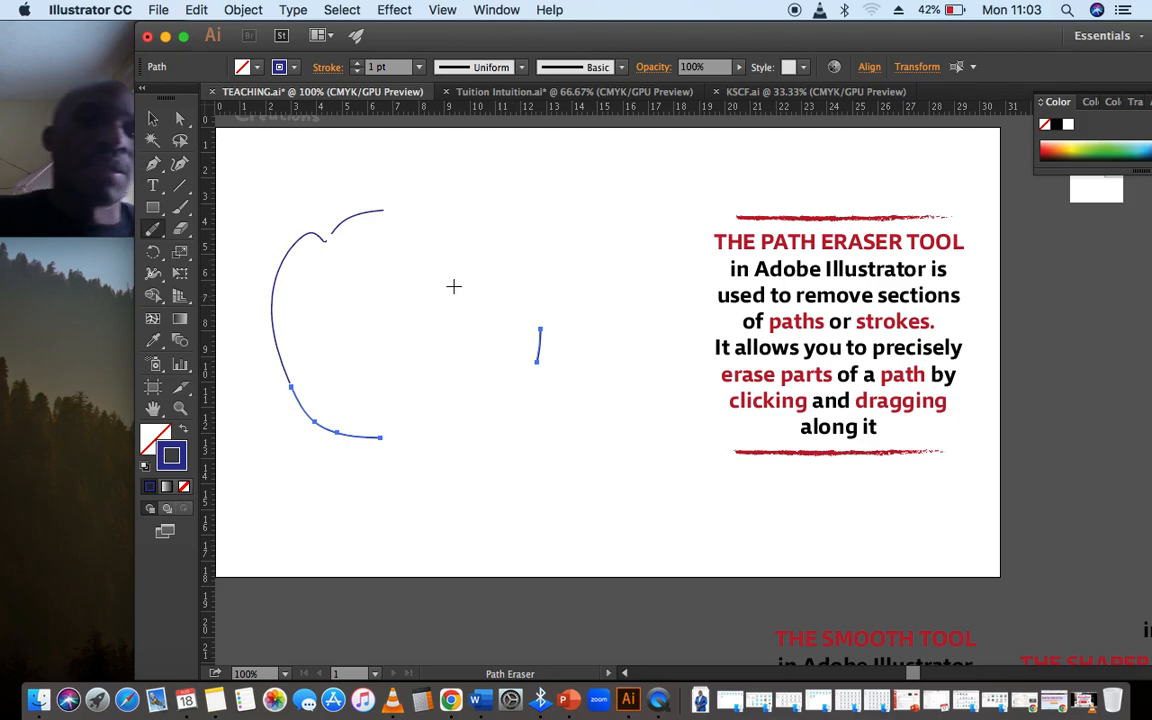
pyautogui.press('super+z')
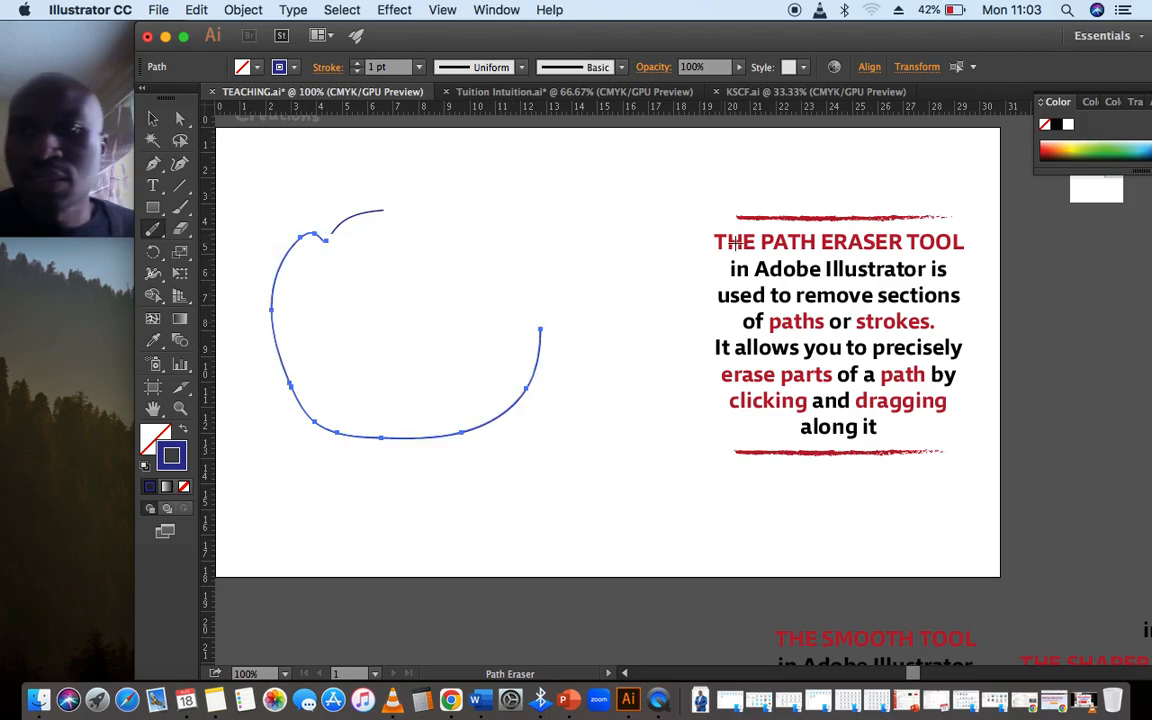
pyautogui.click(152, 118)
pyautogui.click(507, 463)
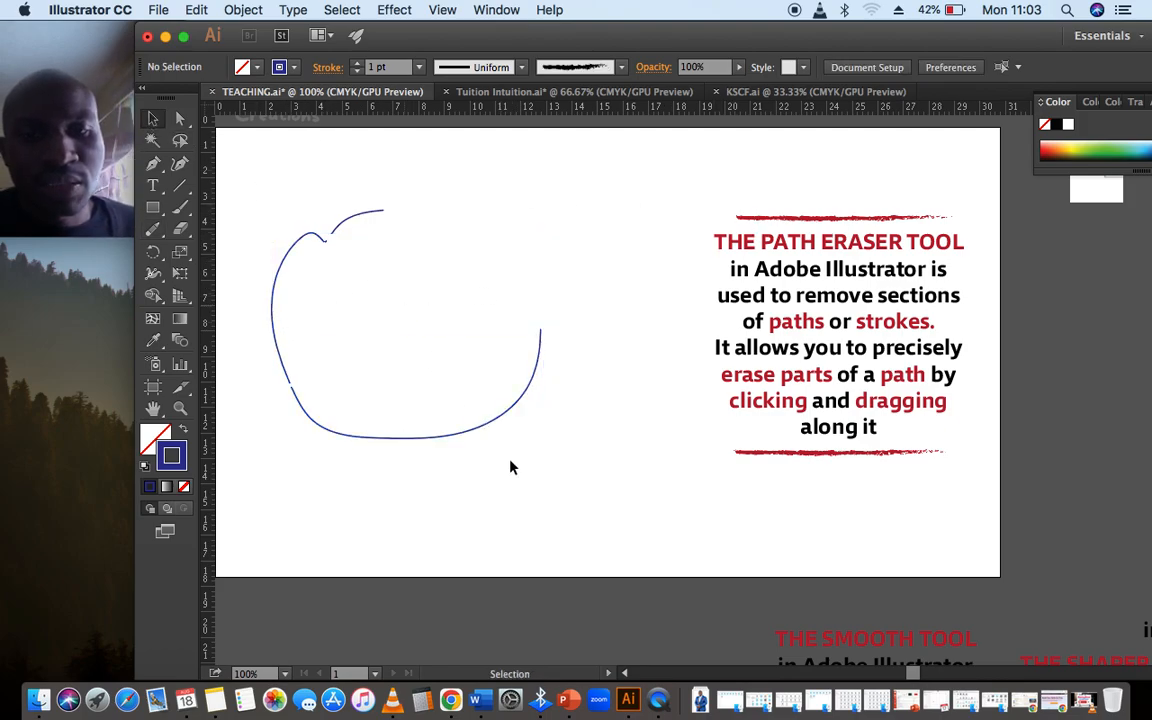
# Switch to VLC media player to show the TUITION BRANDING-02.png image
pyautogui.click(393, 699)
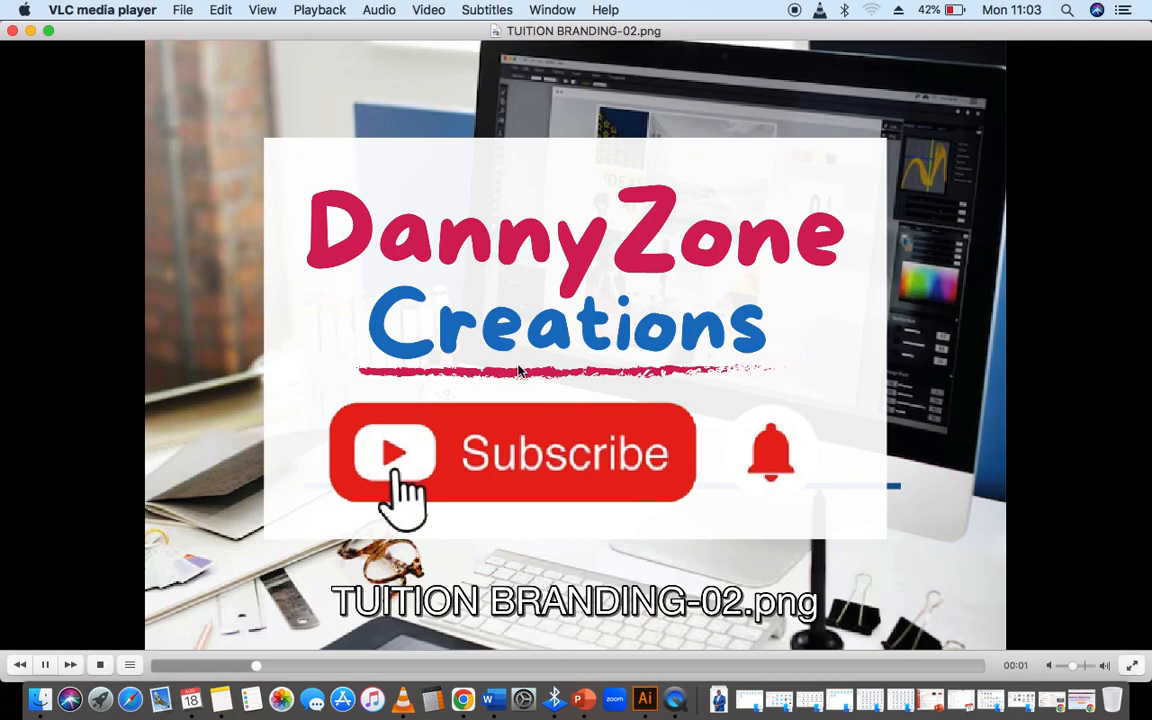